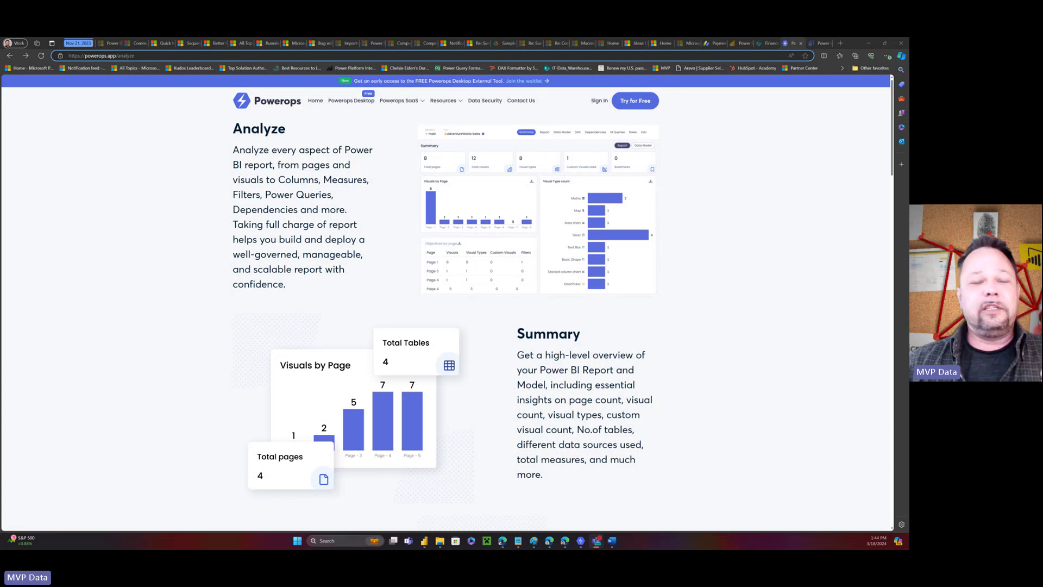
- Glance at the truviz.ai consulting page in Edge, then return to the Powerops analyze page
click(817, 49)
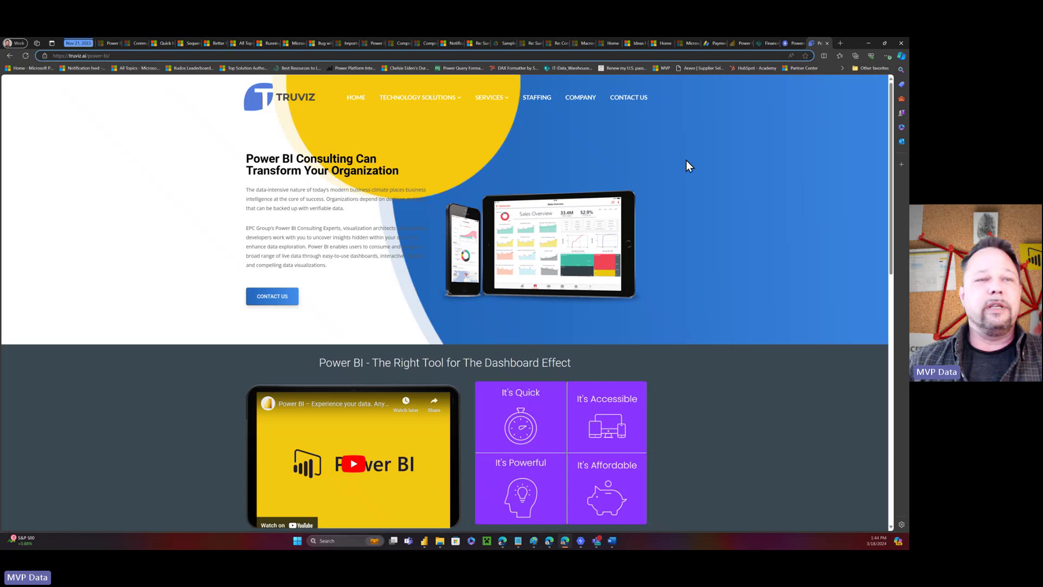
click(791, 47)
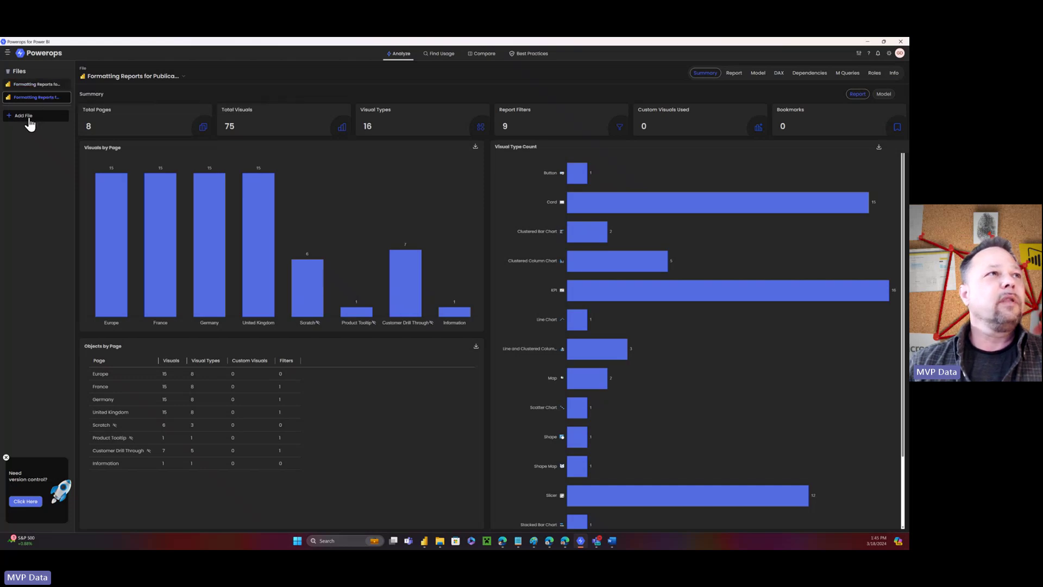
- Review both report files' summaries, then list the second file's 8 pages with 1280 x 720 canvases
click(47, 87)
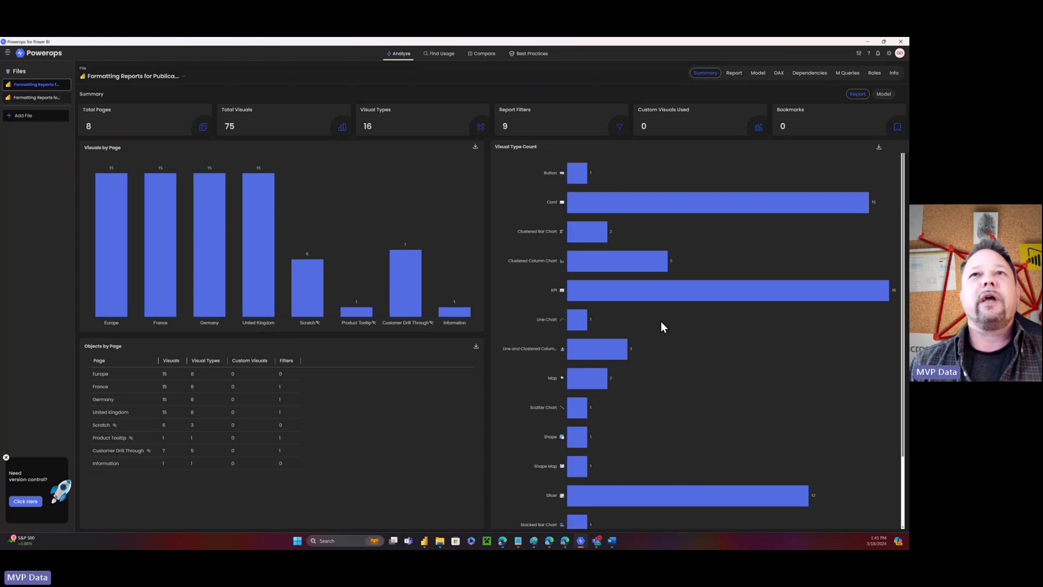
mouse_move(608, 293)
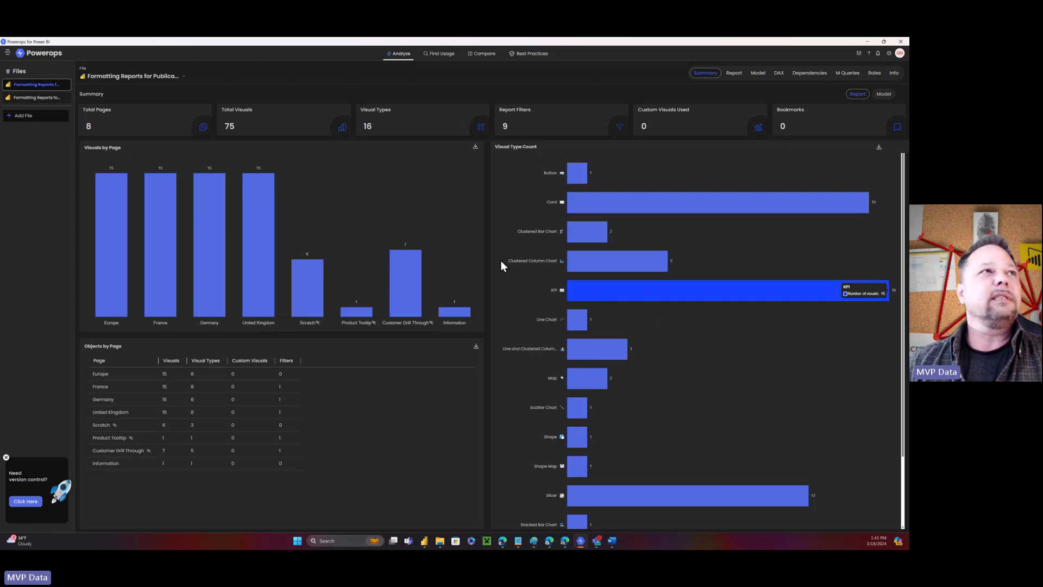
click(43, 98)
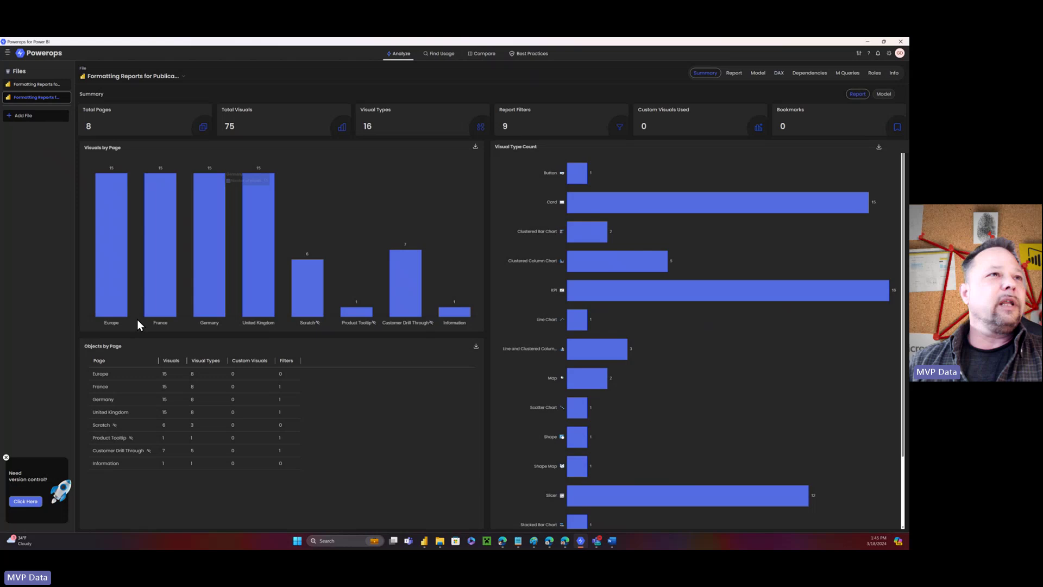
mouse_move(136, 281)
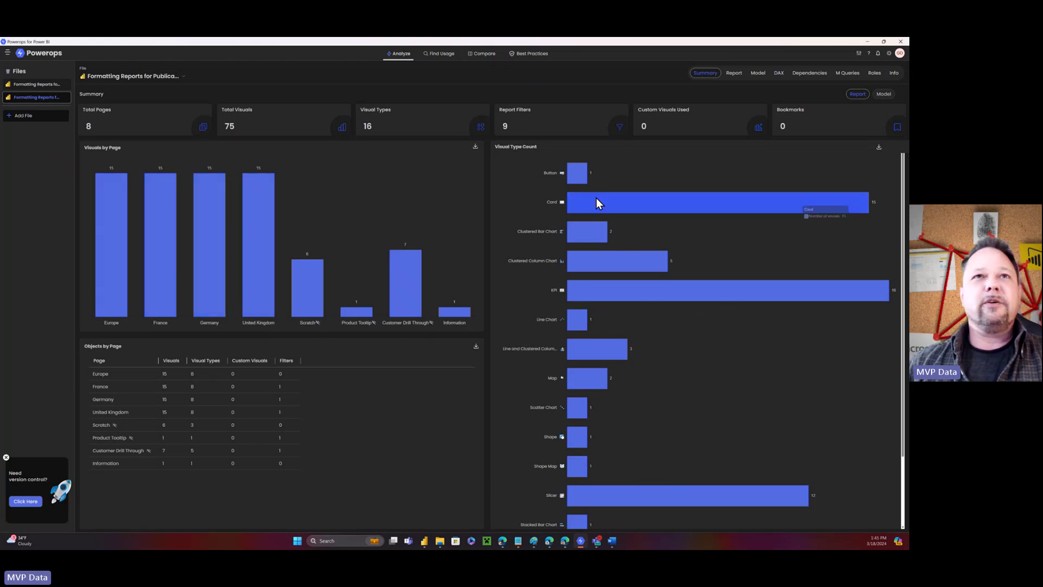
scroll(596, 200, down, 1)
scroll(595, 197, up, 1)
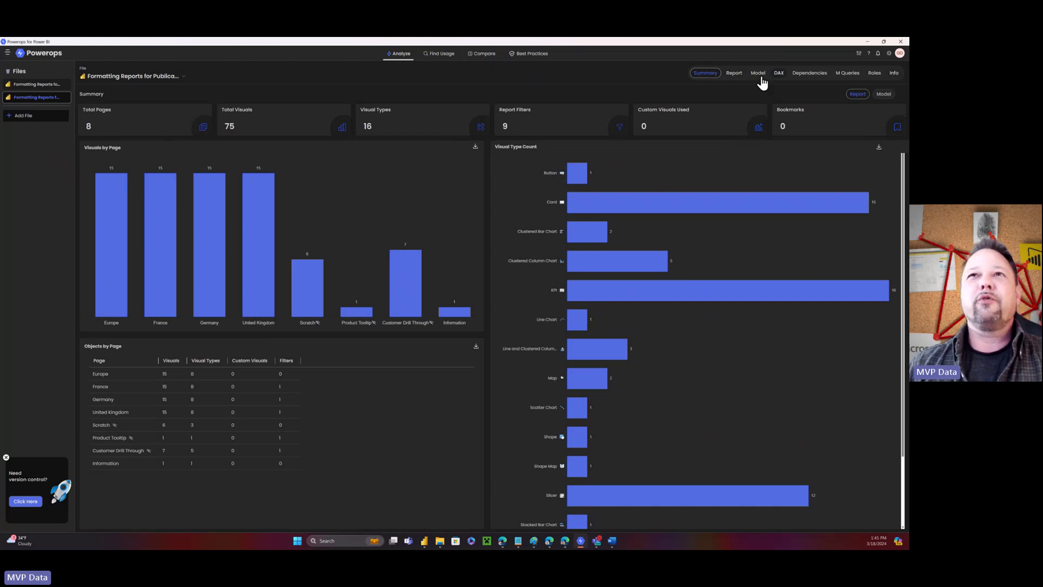
click(734, 75)
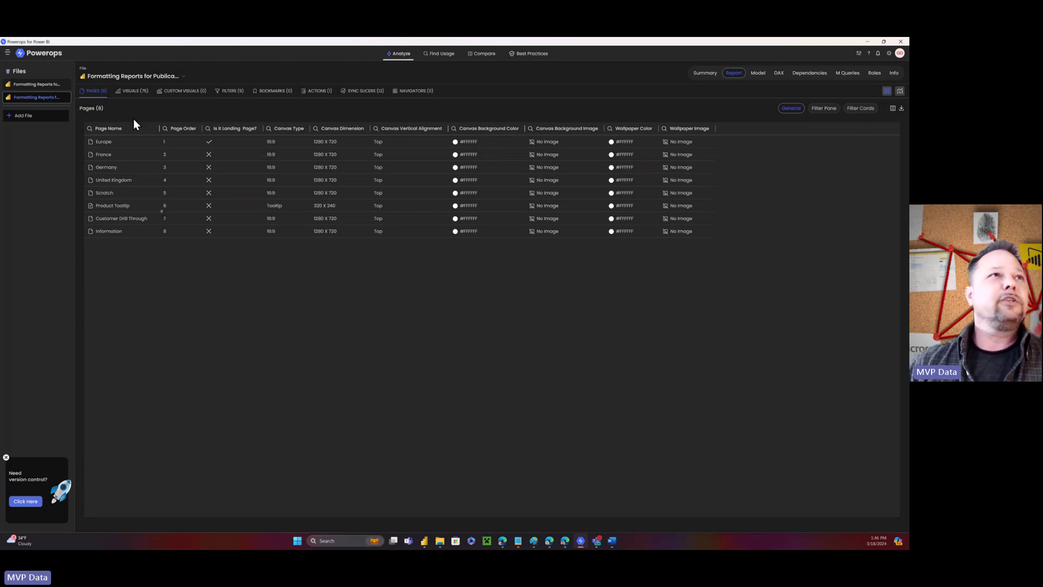
- List the Europe page's 15 visuals with their fields, and check the column chooser and CSV/Excel export options
click(131, 90)
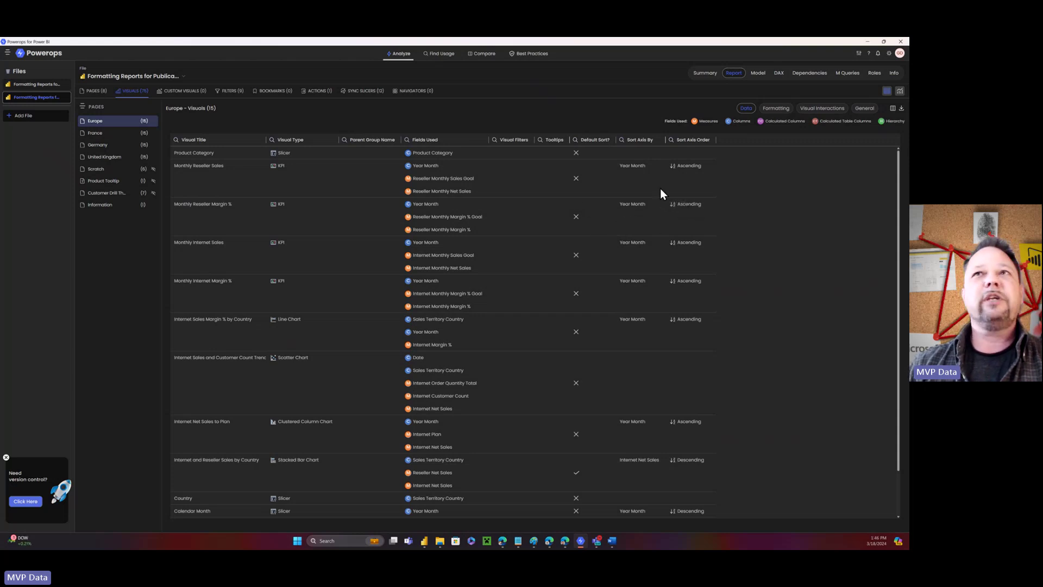
click(892, 110)
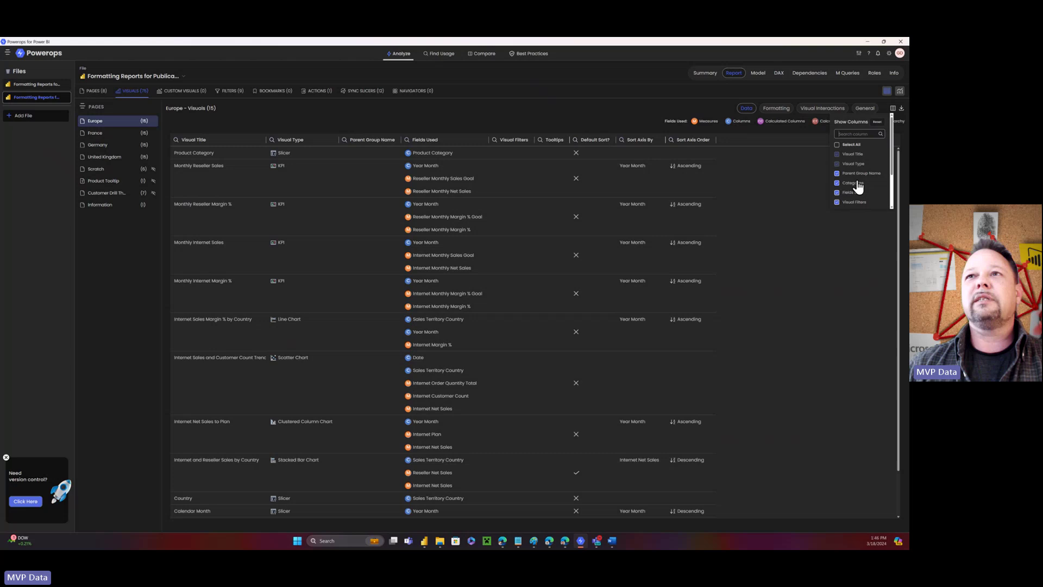
click(894, 112)
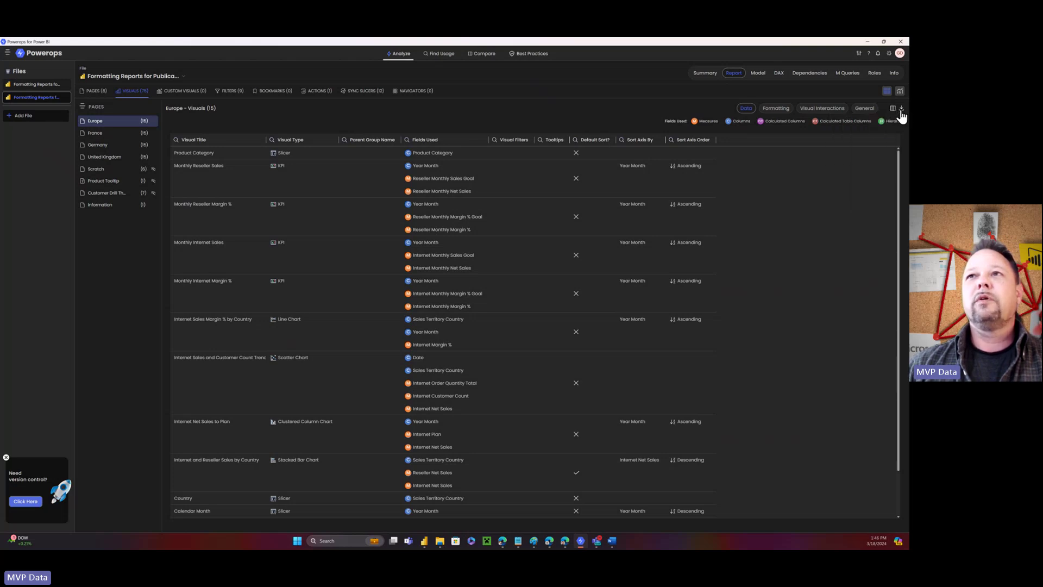
click(902, 111)
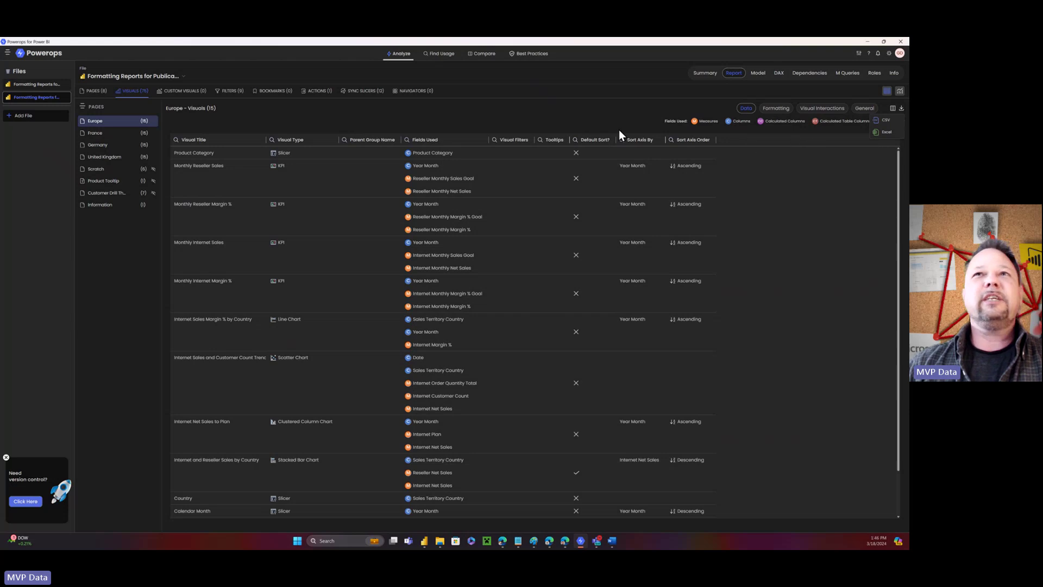
- Review each visual's formatting settings, interactions, and size, position and padding
click(769, 112)
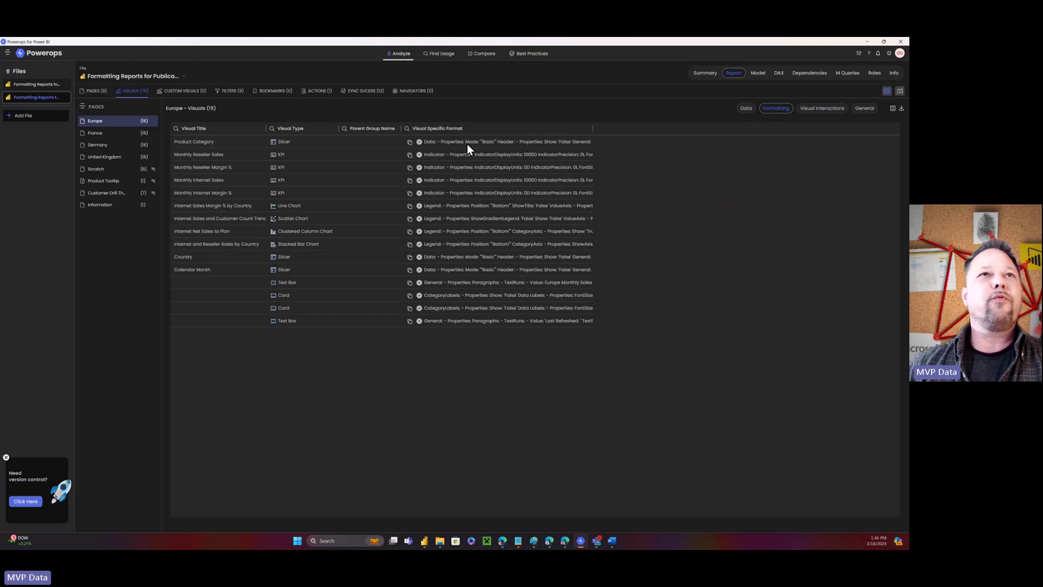
click(817, 115)
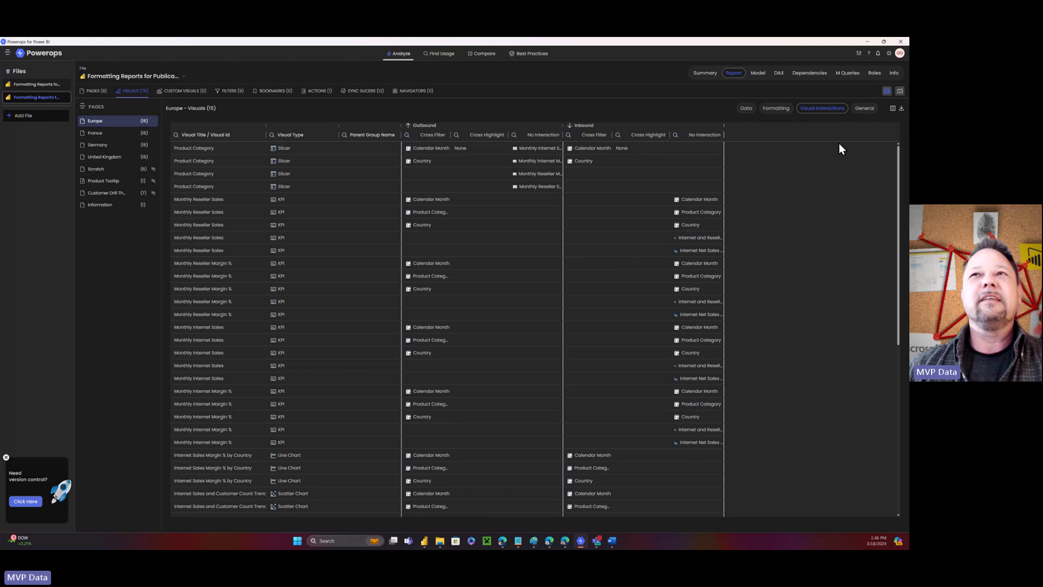
click(864, 110)
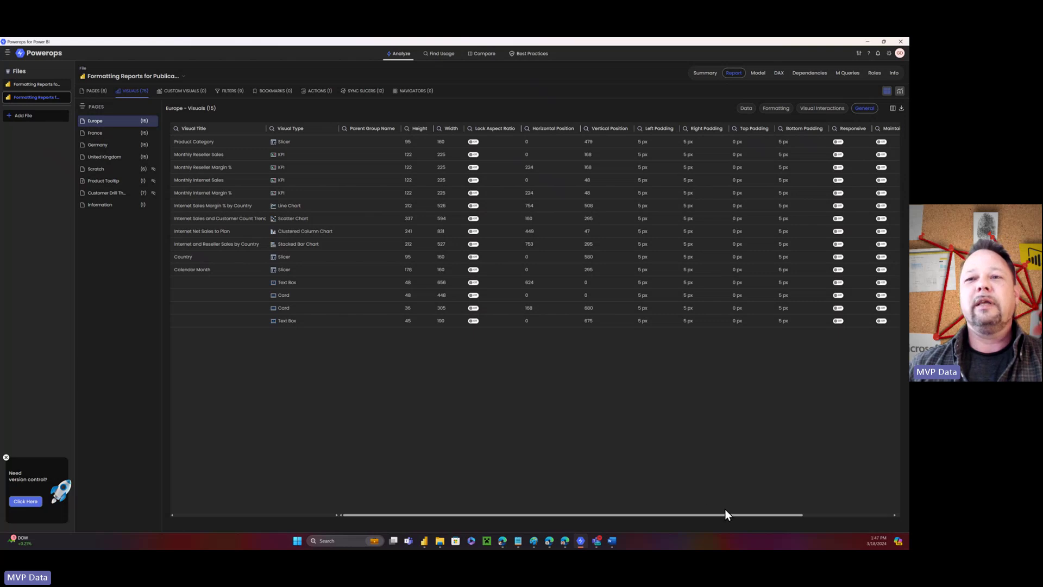
drag(737, 517, 669, 526)
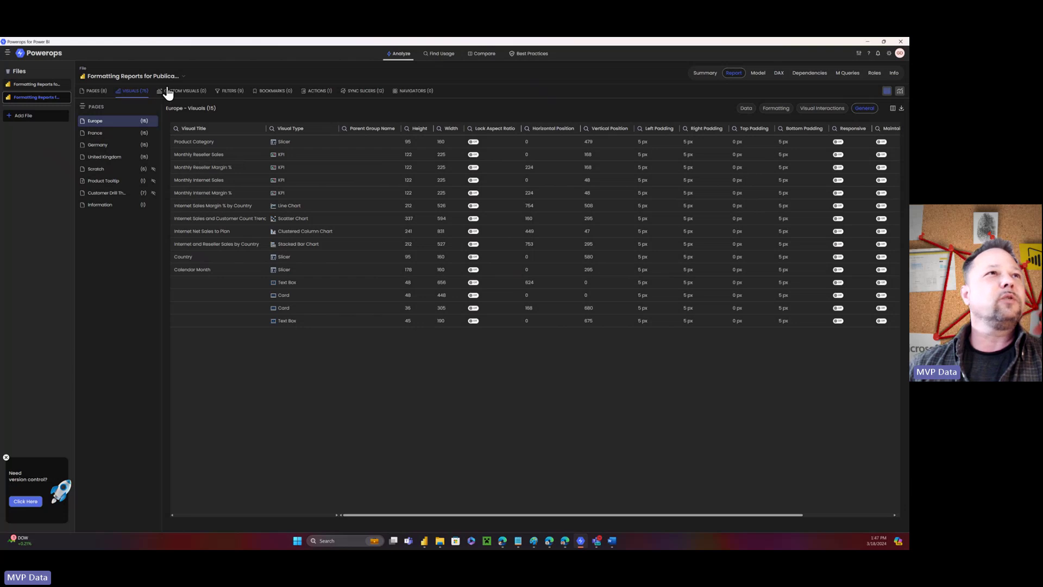
- Check the report's filters, button actions and synced slicers, then view the model's 15 Import tables
click(233, 95)
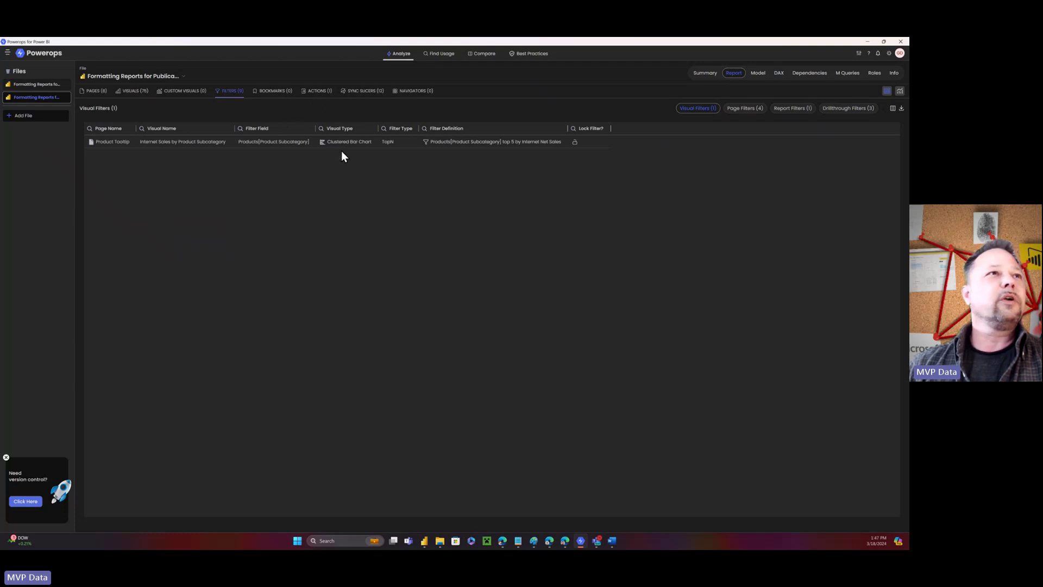
click(318, 92)
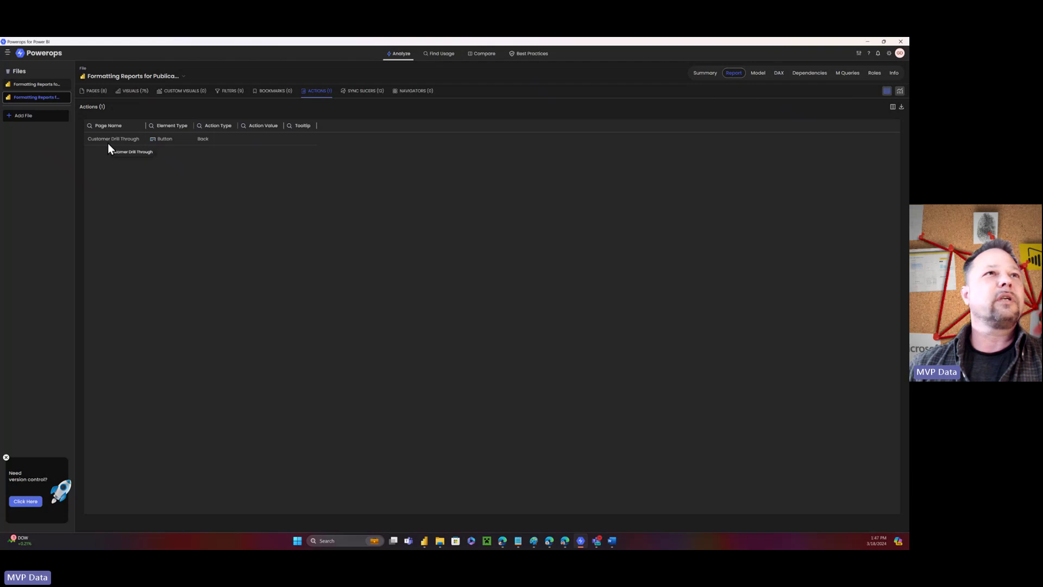
click(358, 94)
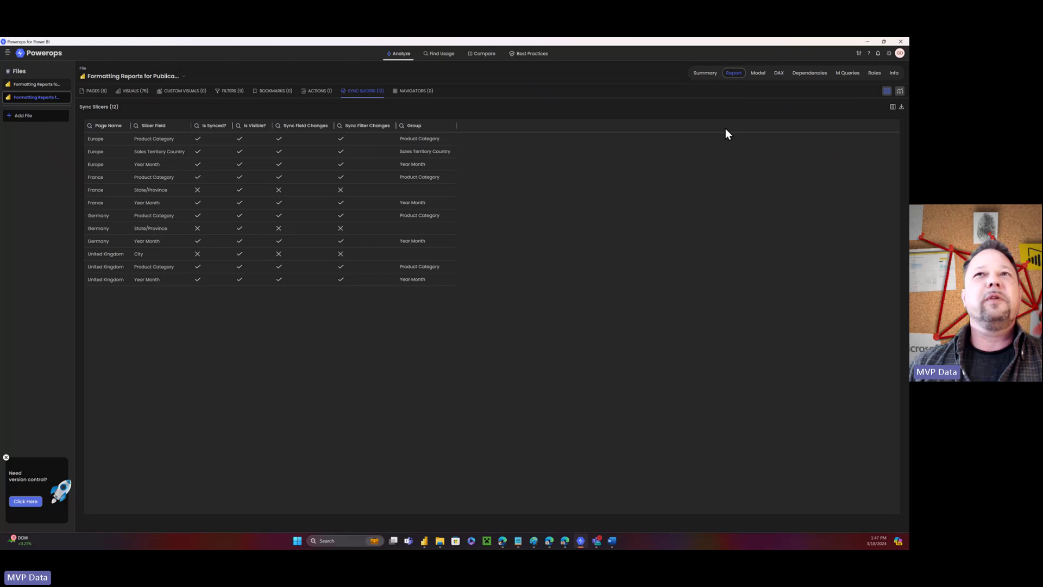
click(757, 74)
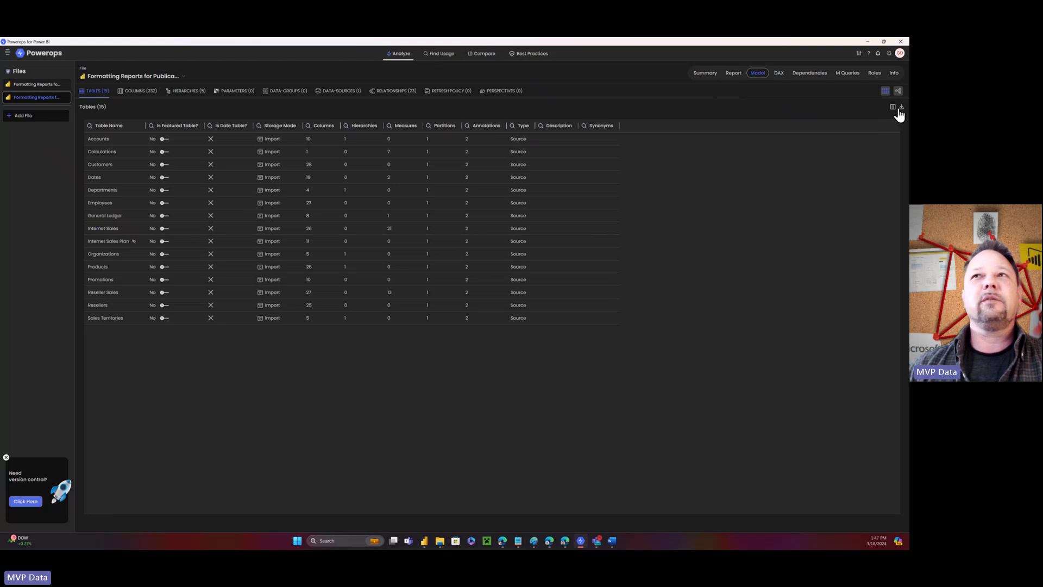
- Browse the model's columns, the Organizations hierarchies, data sources, and the 23 relationships
click(137, 92)
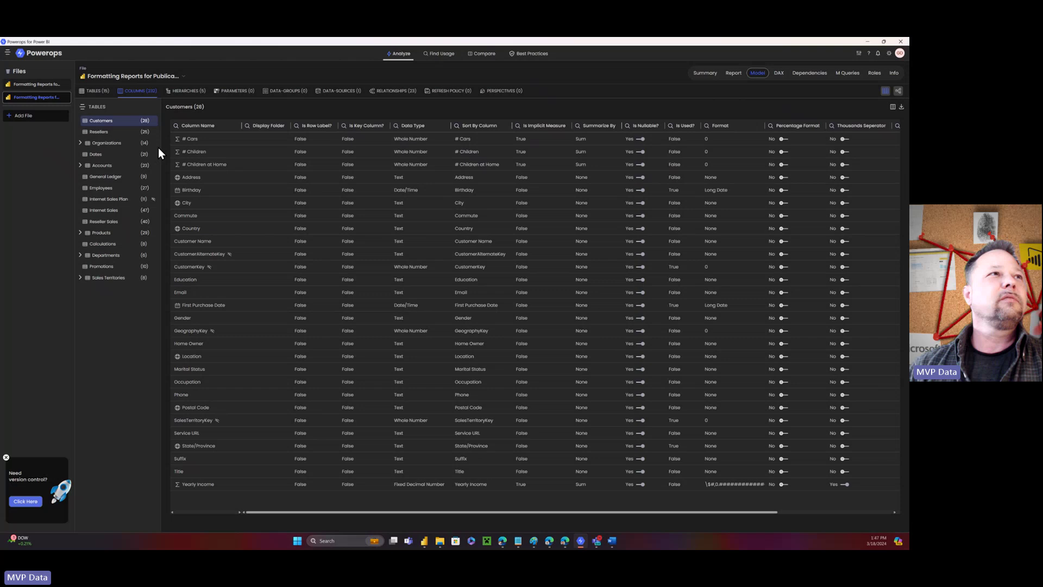
click(80, 143)
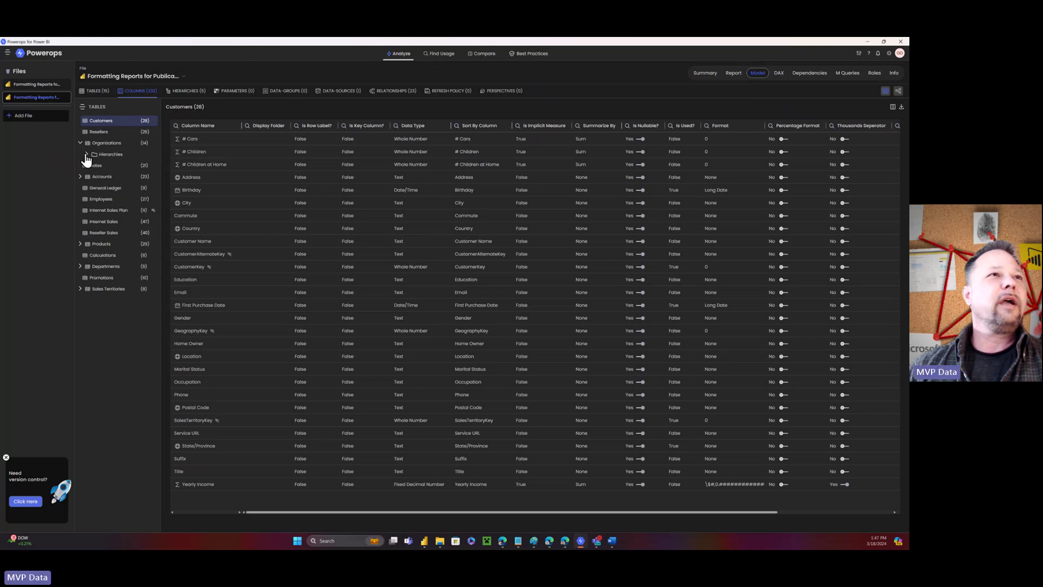
click(92, 155)
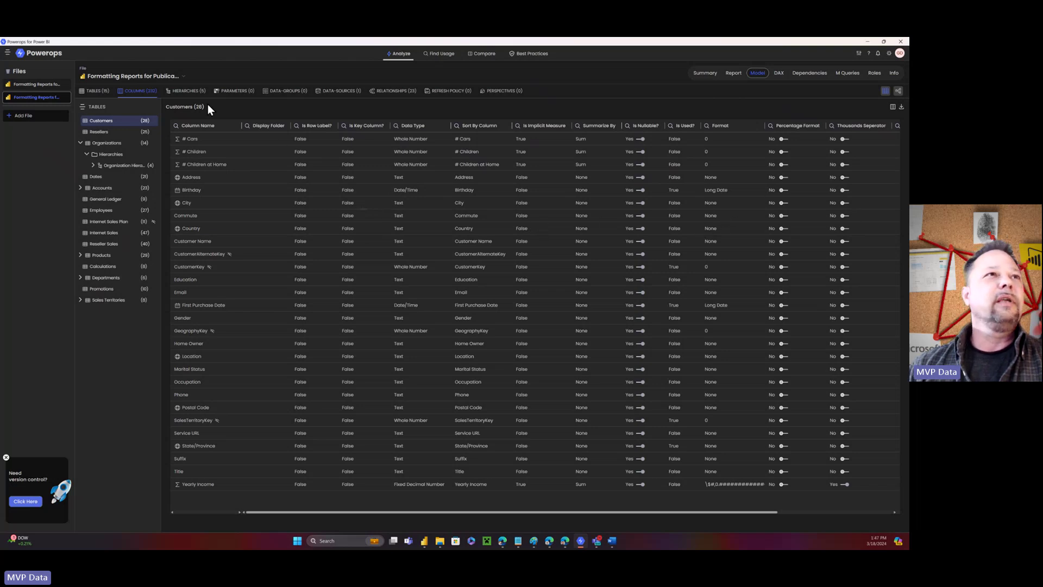
click(191, 93)
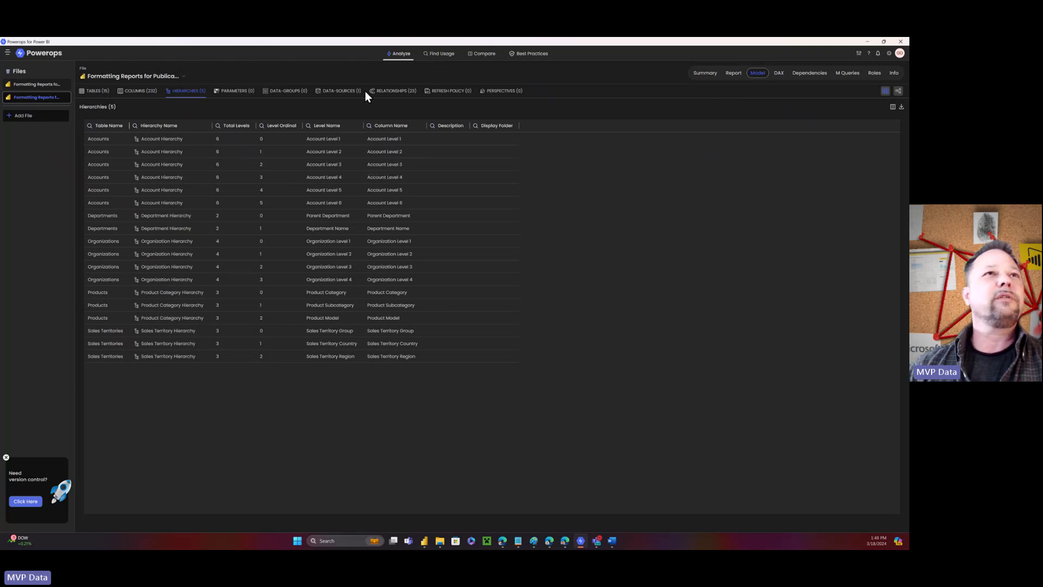
click(335, 95)
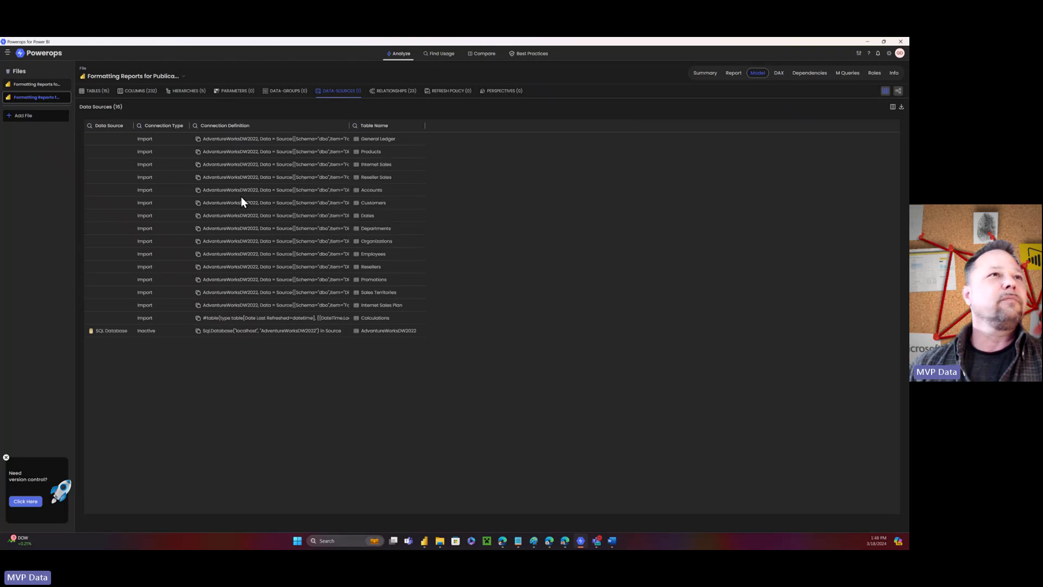
click(402, 92)
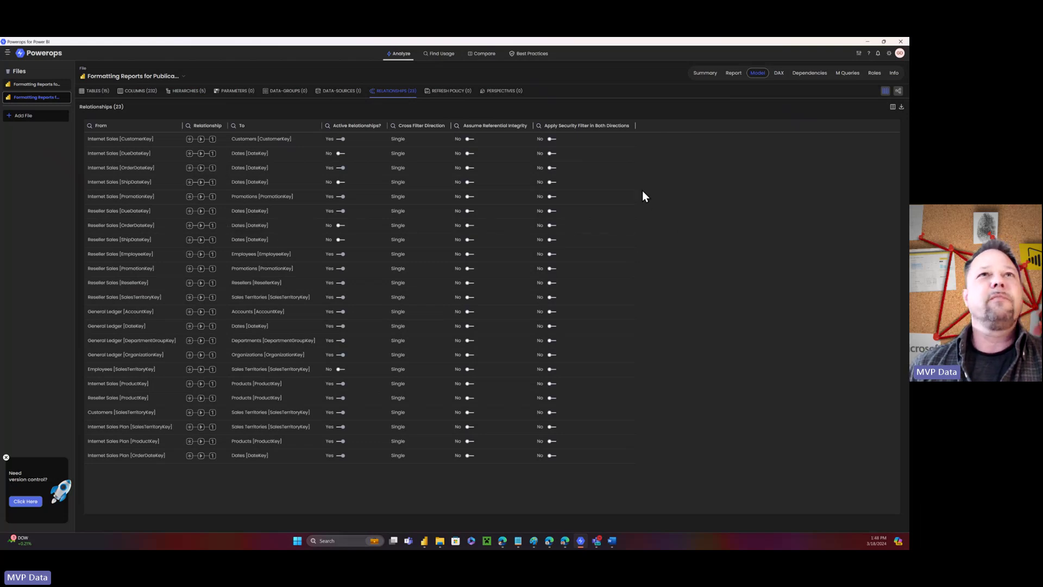
- List the 44 DAX measures with their expressions, formats and data categories
click(779, 74)
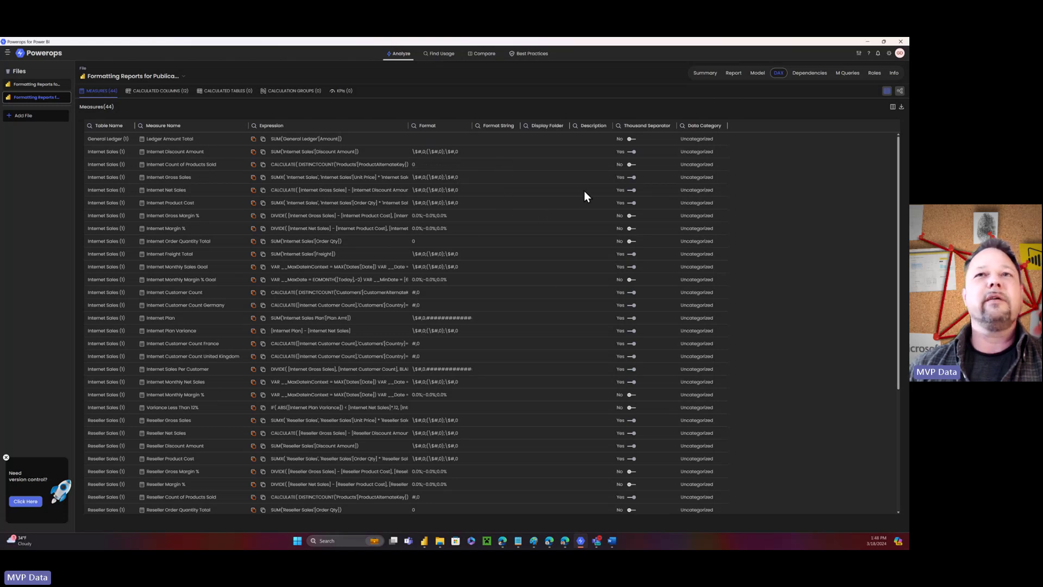
scroll(577, 188, down, 5)
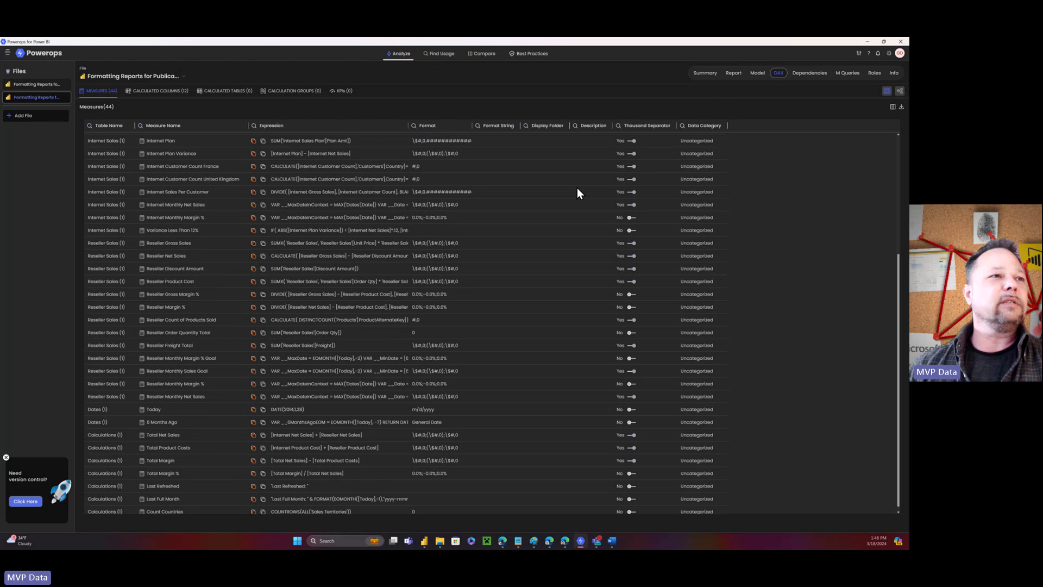
scroll(577, 187, up, 5)
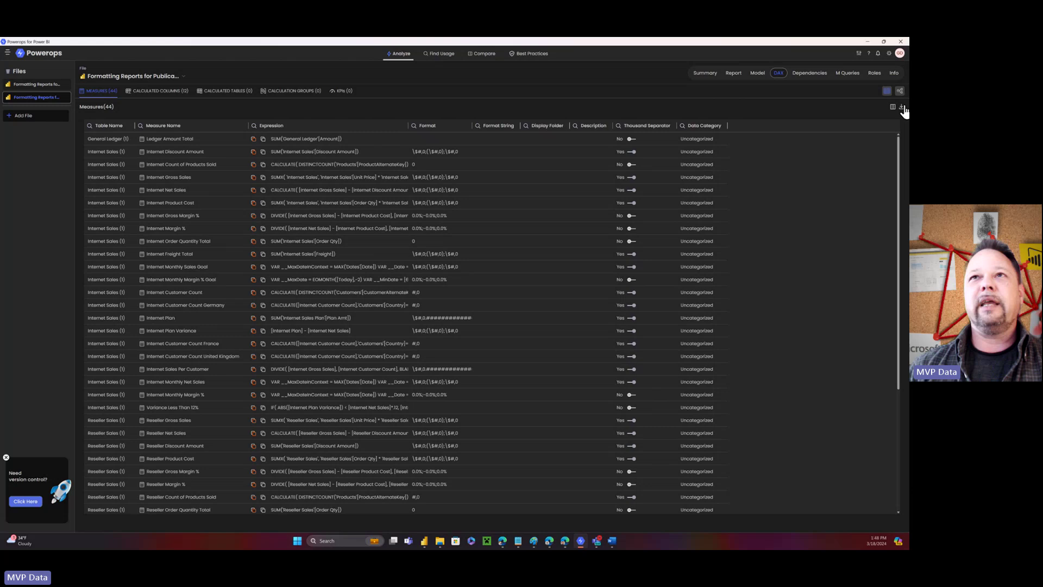
- Show the report dependency graph, zooming and pulling a visual node aside to loosen it
click(810, 74)
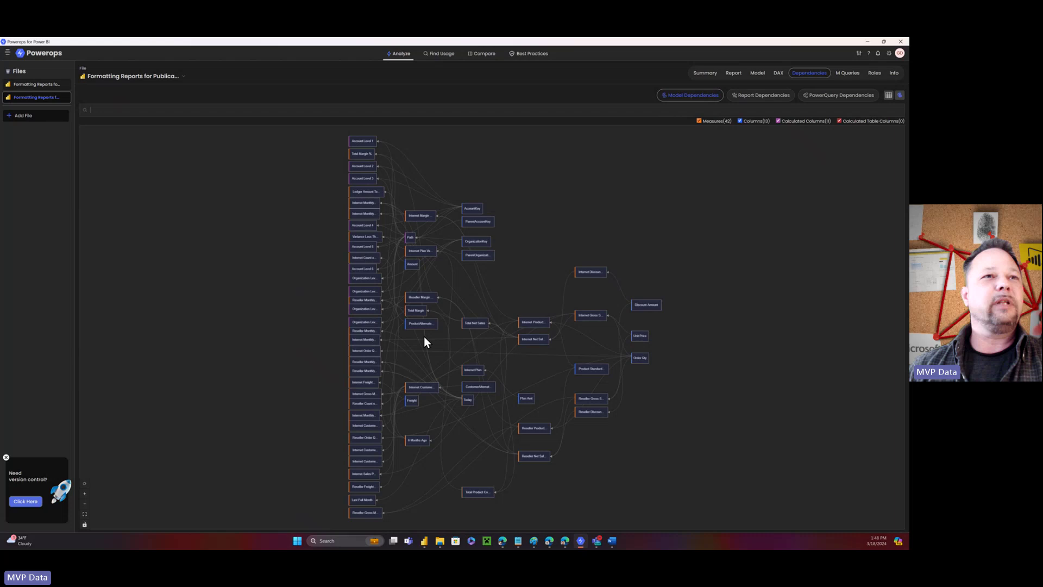
click(765, 98)
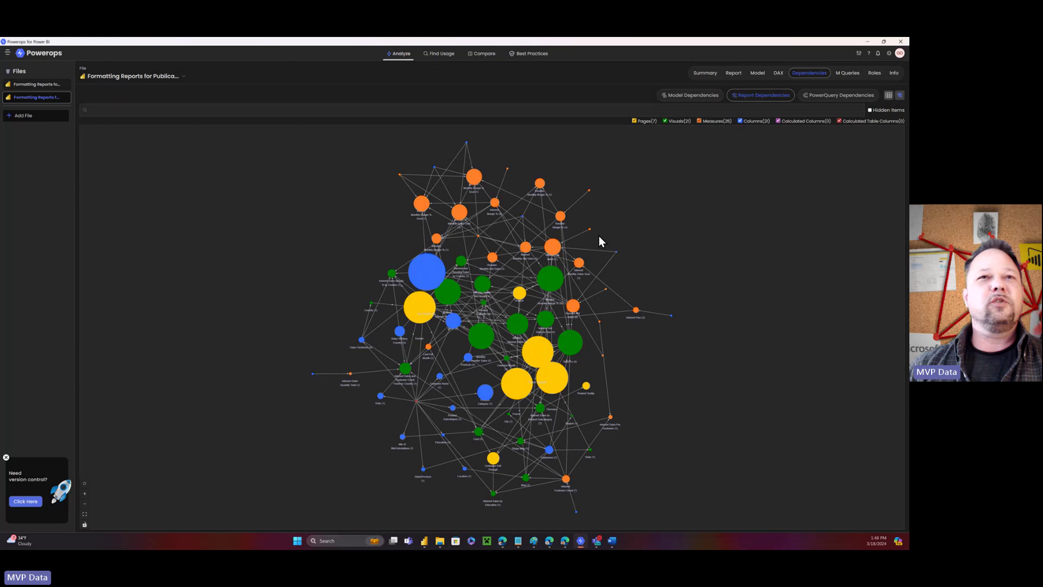
scroll(539, 278, down, 3)
scroll(539, 278, up, 6)
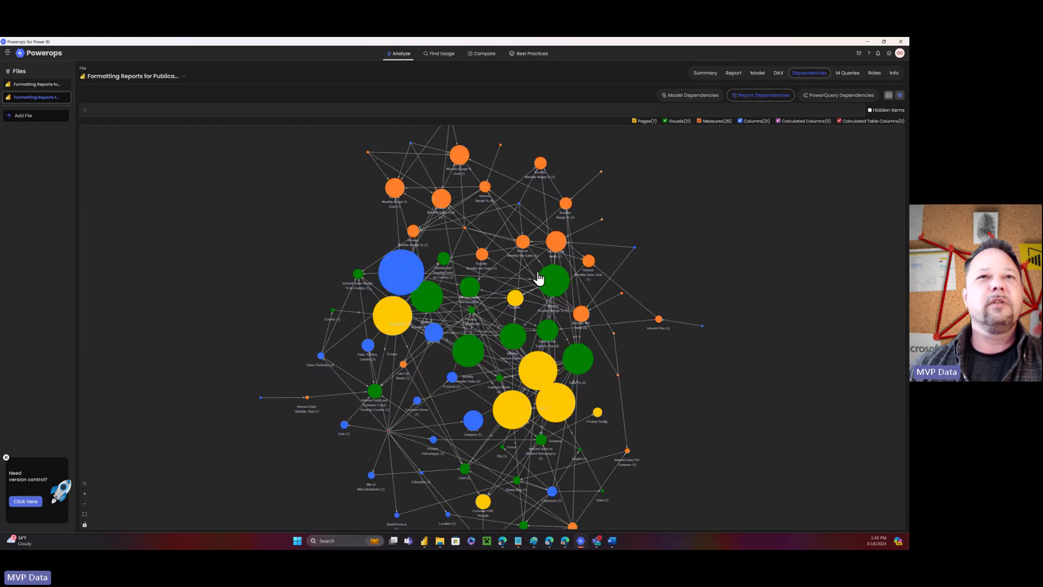
drag(577, 287, 559, 275)
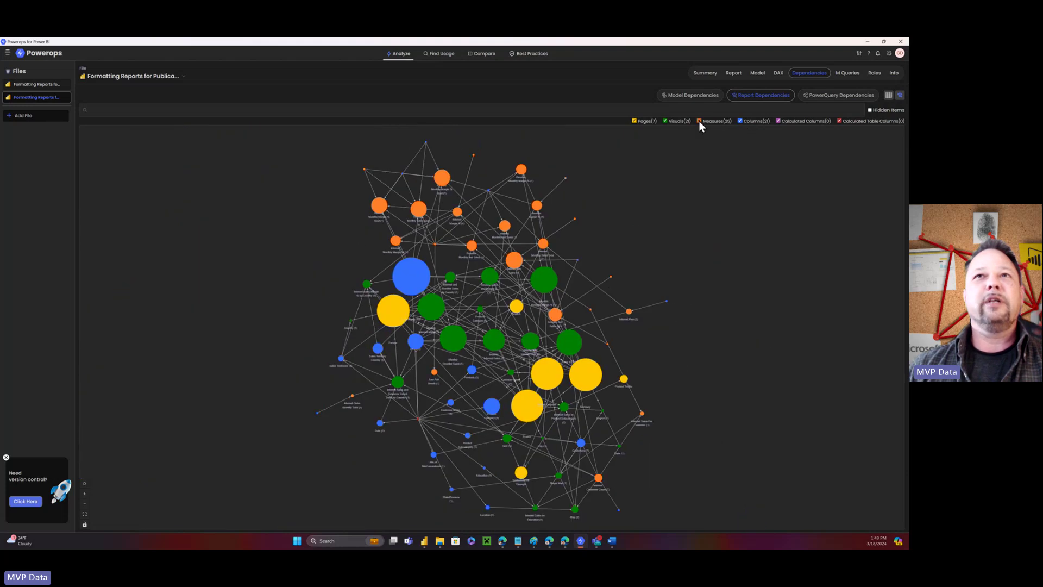
- Hide measures from the graph, then show the Power Query dependencies from the SQL Database source
click(700, 121)
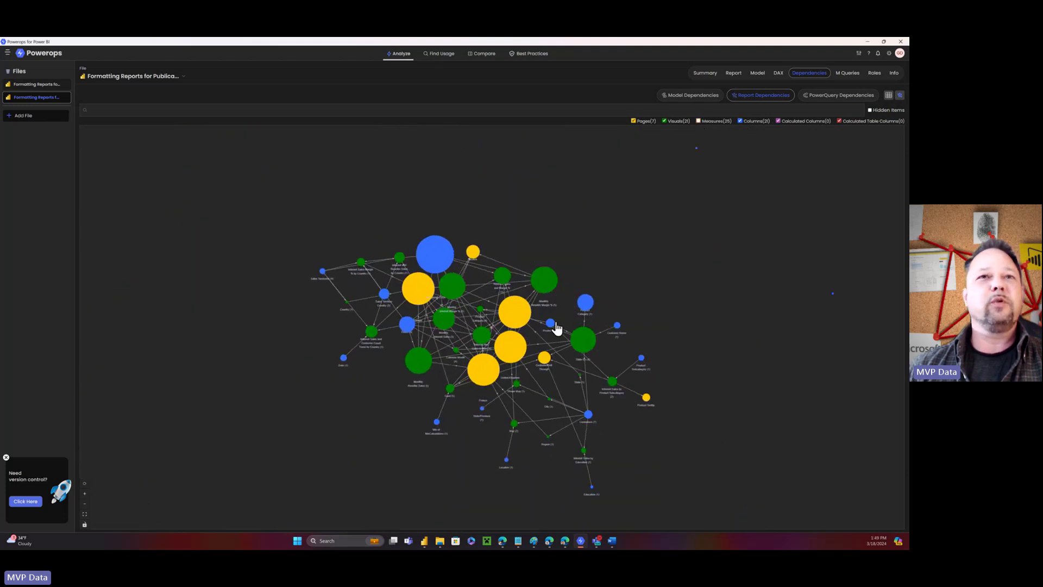
scroll(511, 316, down, 3)
scroll(505, 312, up, 3)
scroll(505, 312, up, 5)
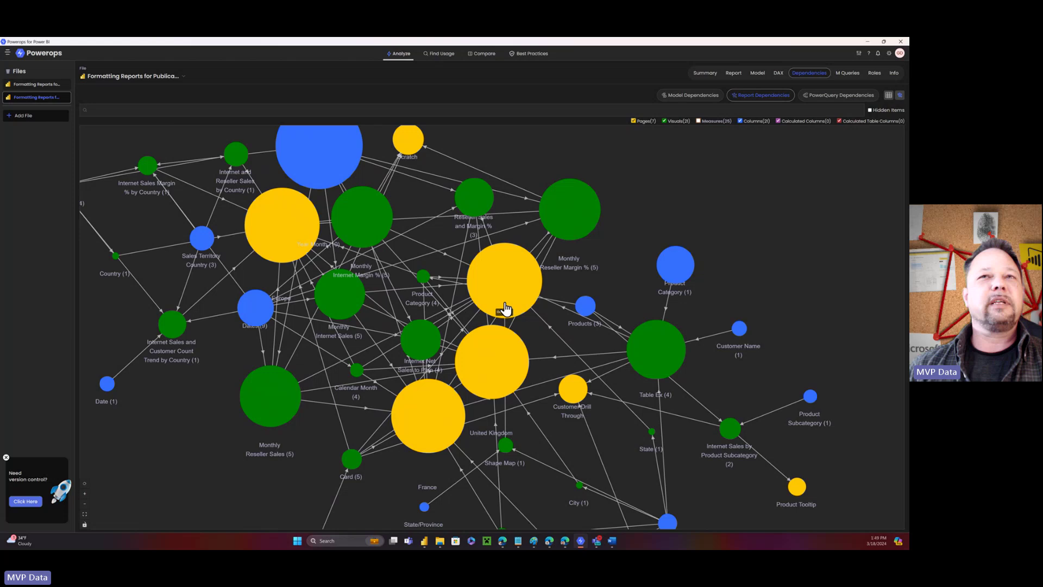
click(827, 101)
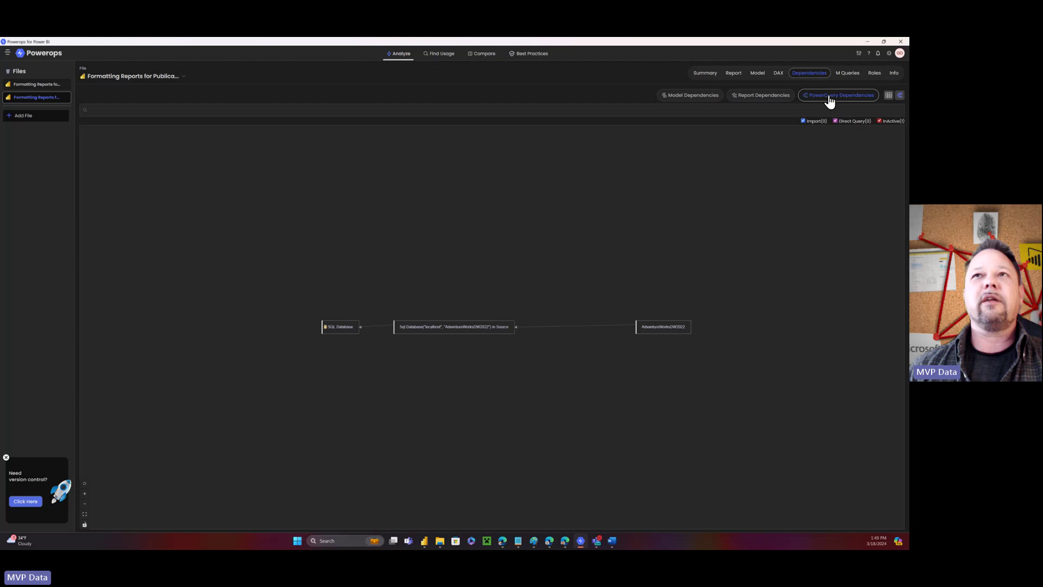
- Read the M query code for the General Ledger and Products queries
click(849, 74)
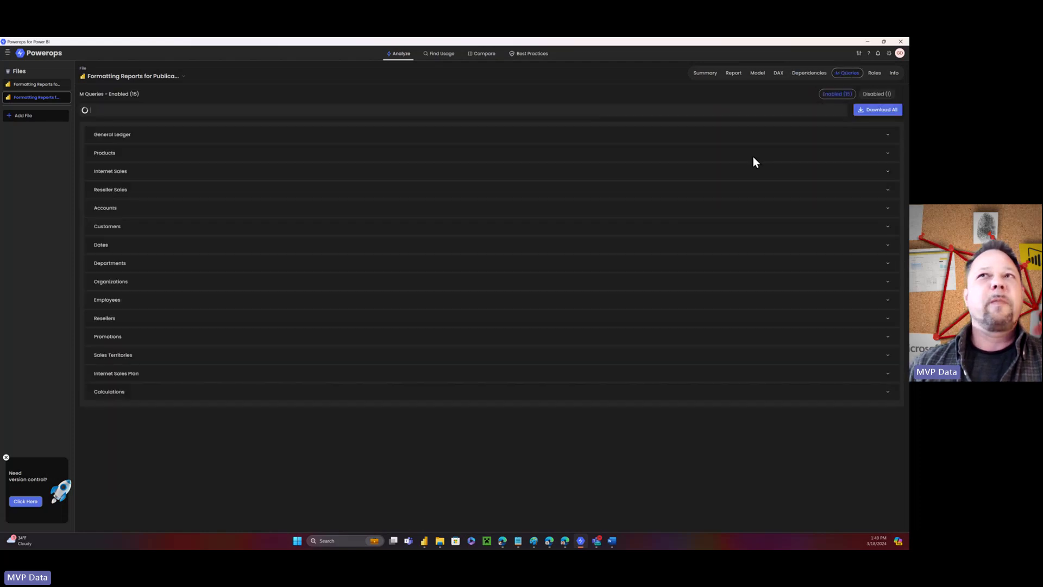
click(888, 136)
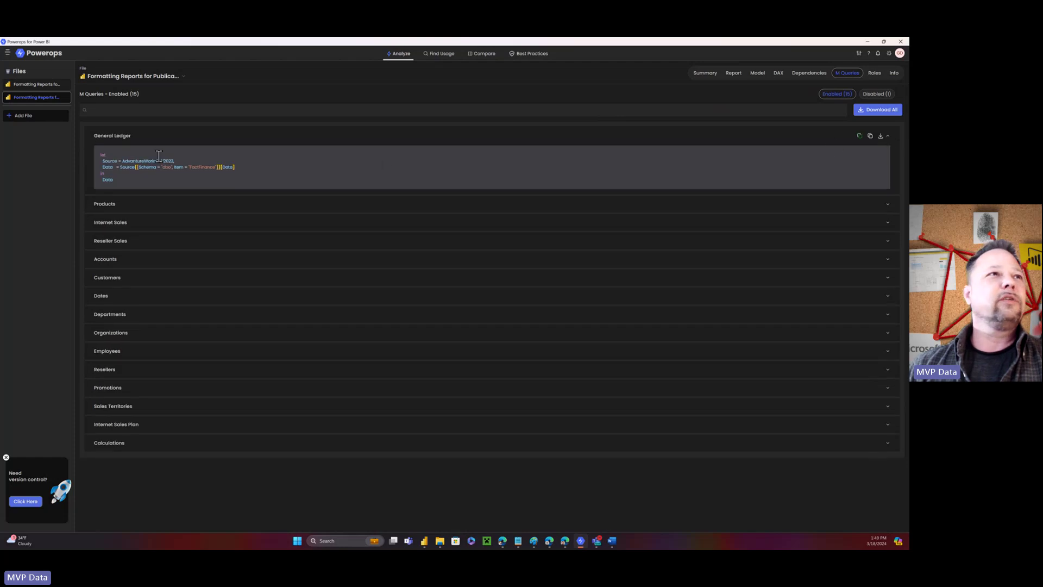
click(887, 205)
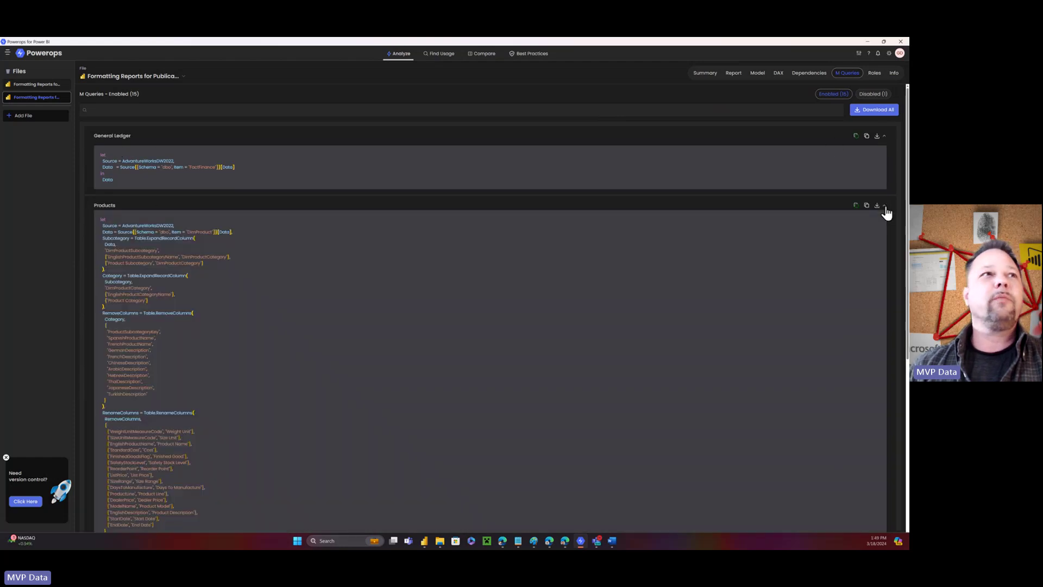
scroll(435, 220, down, 1)
scroll(436, 221, down, 5)
scroll(435, 221, up, 6)
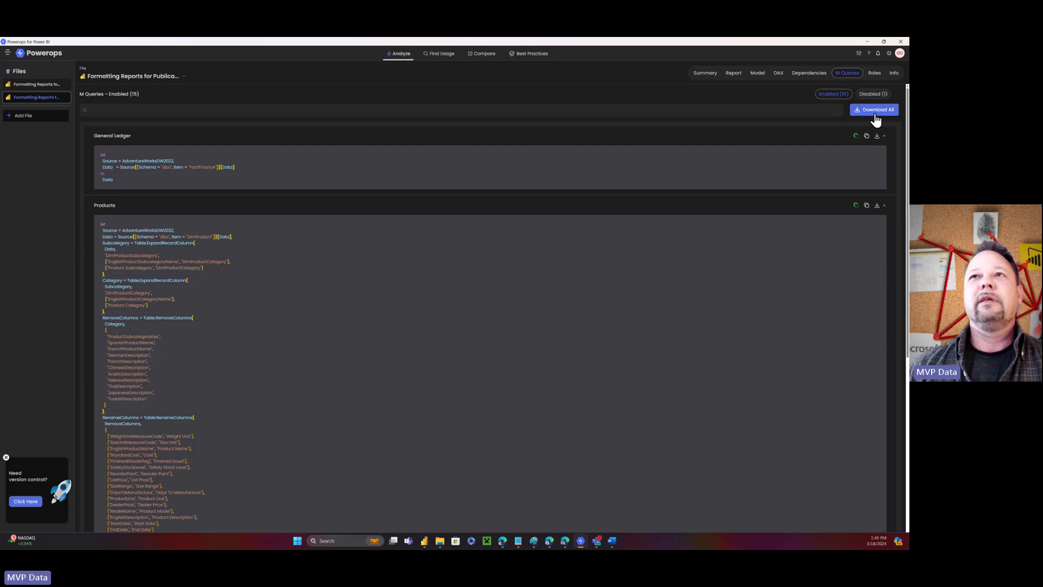
- Check the one disabled M query, the row-level security roles, and the file information
click(870, 95)
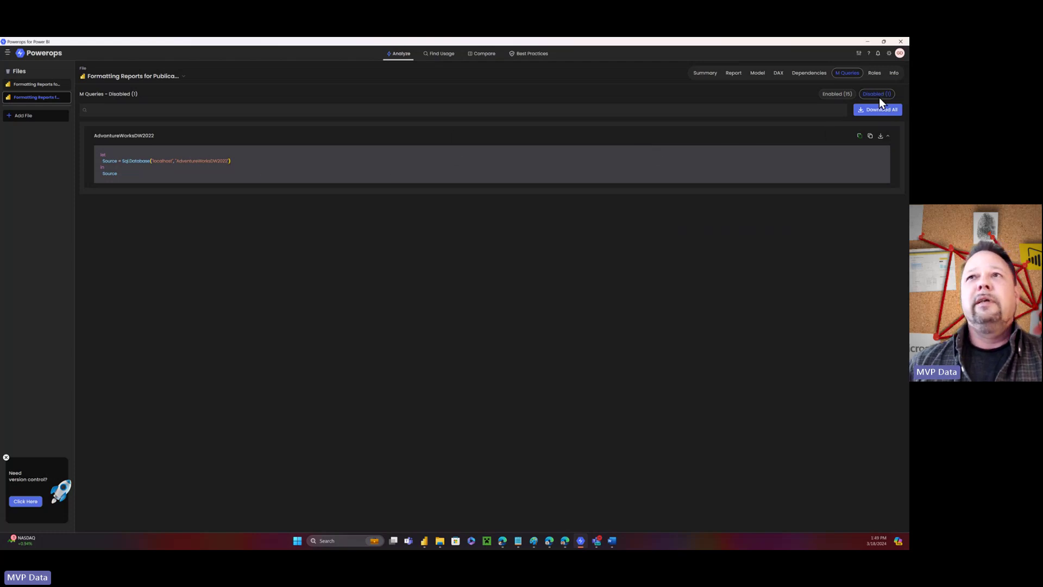
click(876, 73)
click(900, 75)
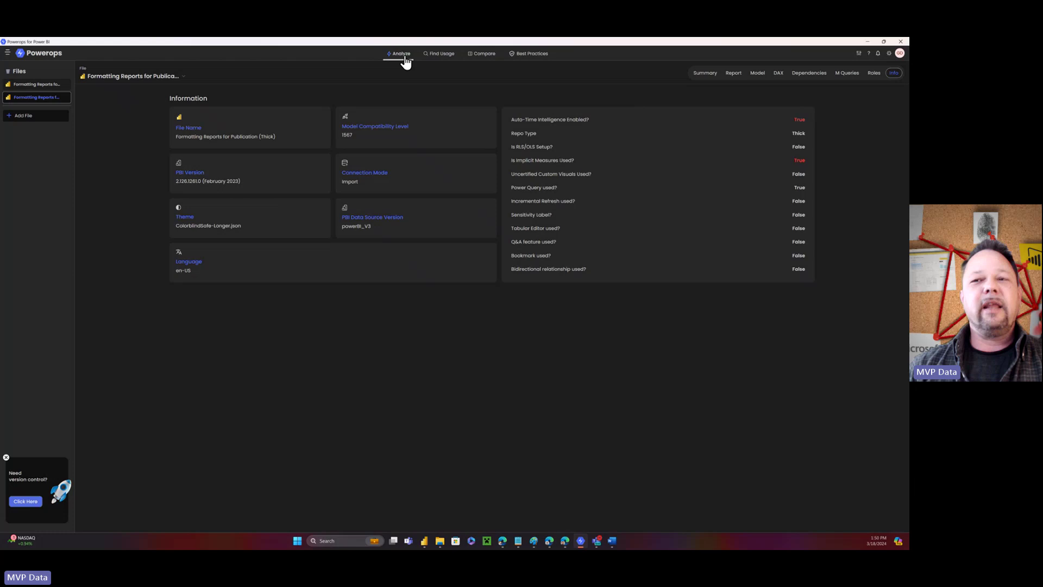
- In Find Usage, show the 10 visuals using Internet Sales' Internet Customer Count measure
click(442, 54)
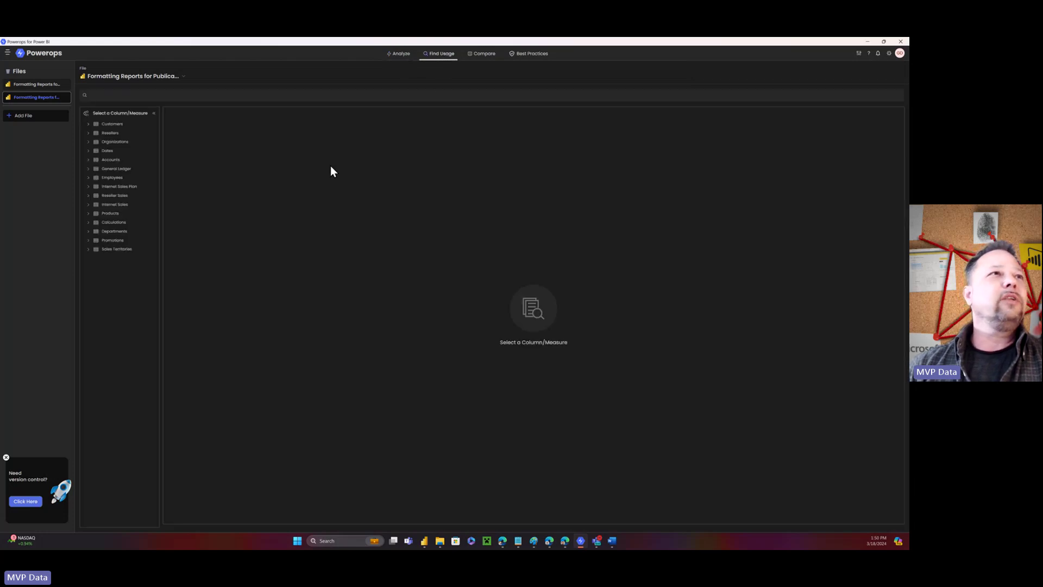
click(90, 205)
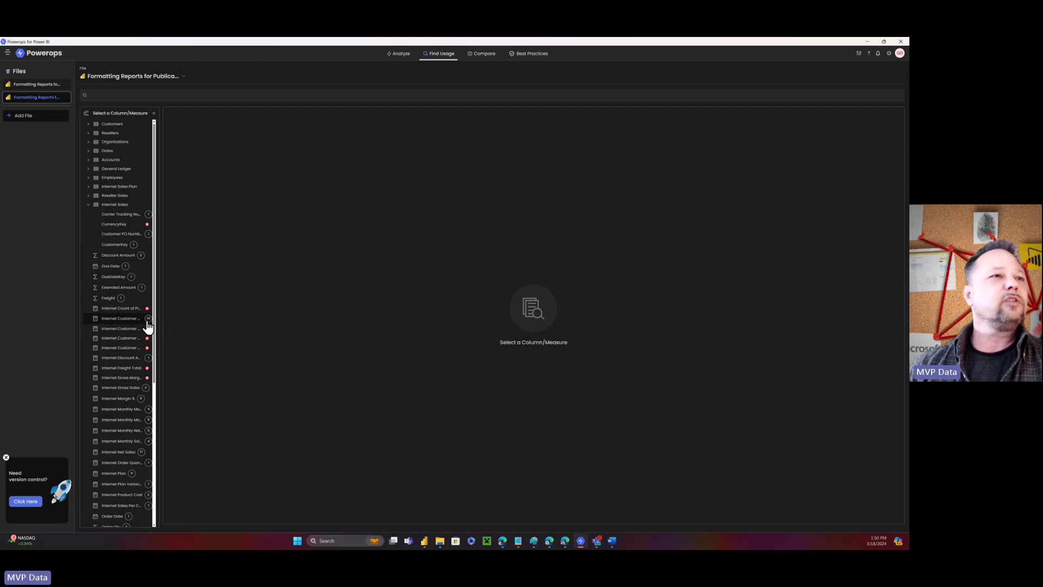
click(129, 320)
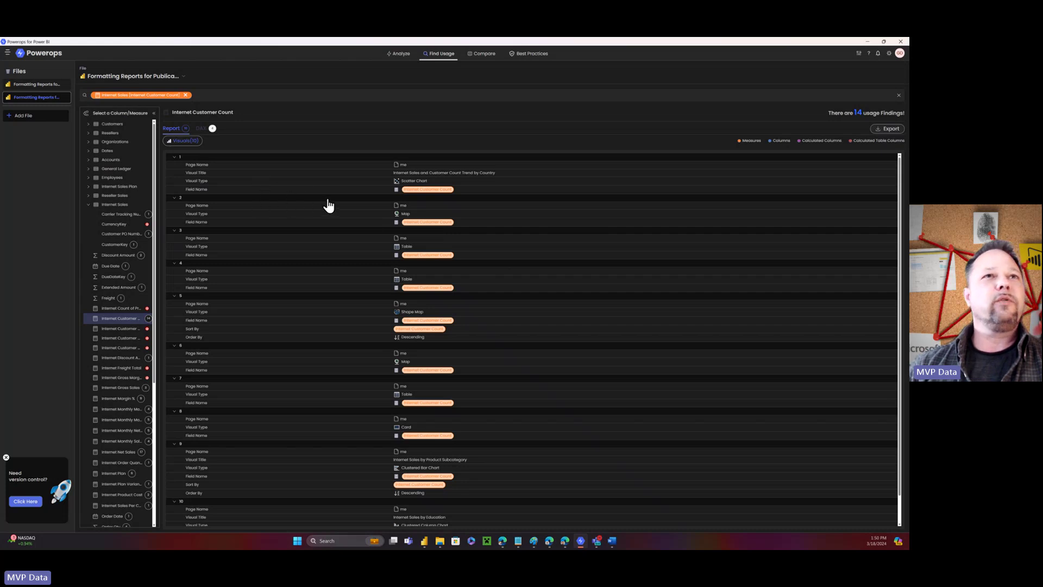
scroll(337, 232, down, 1)
scroll(338, 233, up, 1)
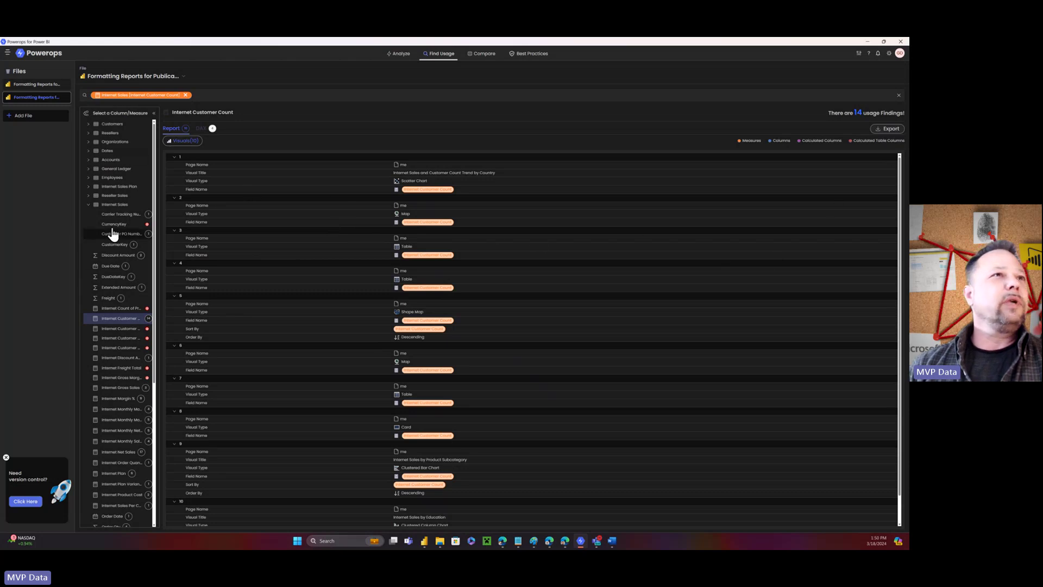
- Check the 4 DAX measures using Internet Customer Count, then expand the Customers table's columns
click(200, 129)
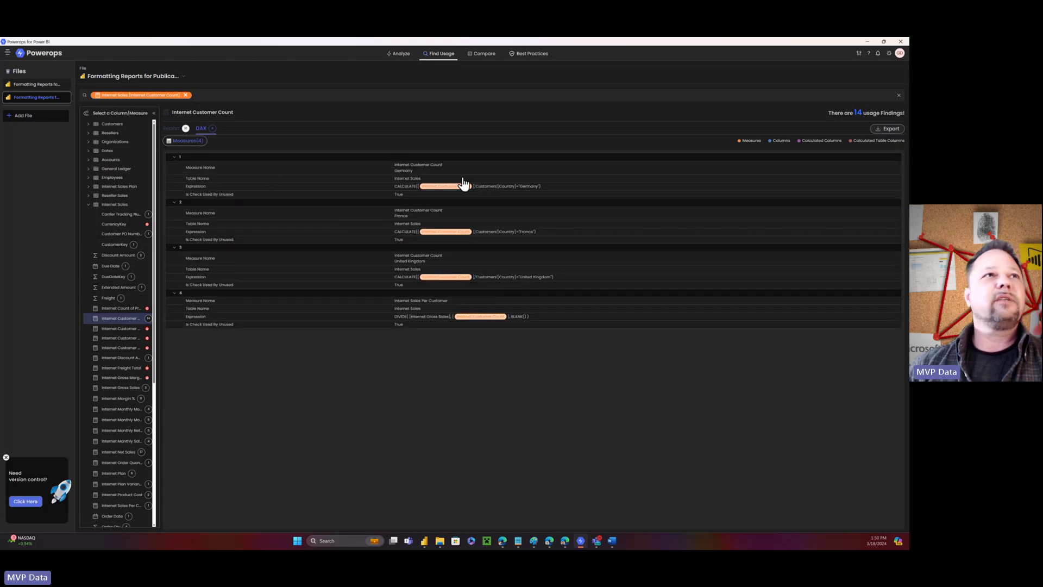
click(177, 129)
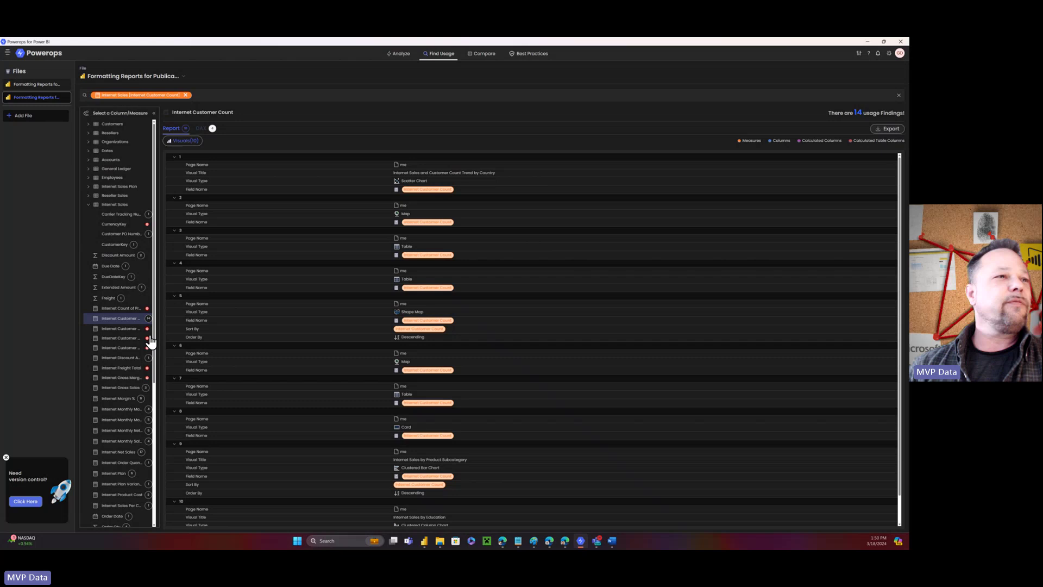
click(91, 124)
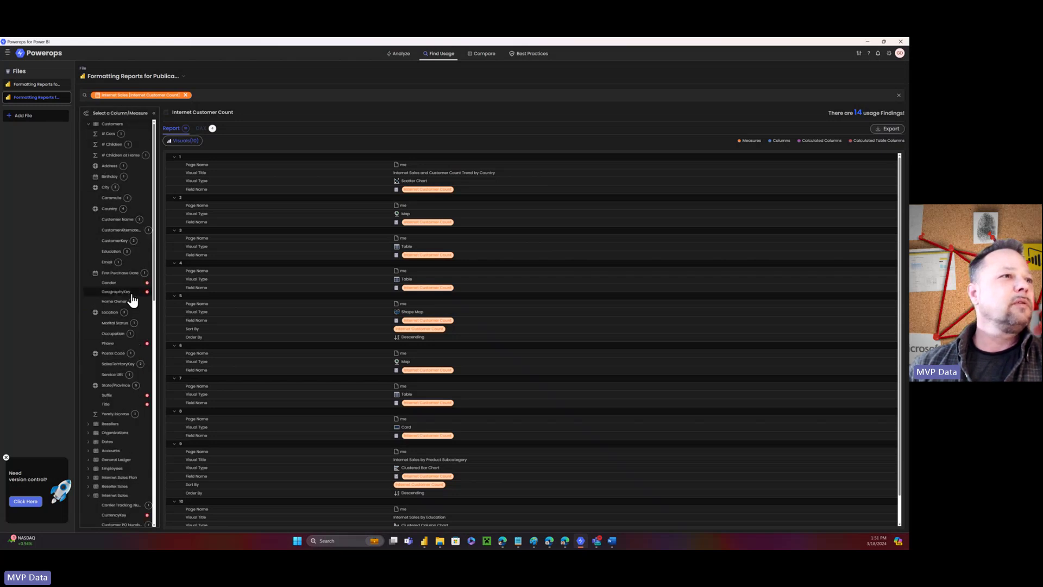
- Find usages of Customers' Postal Code and SalesTerritoryKey, showing SalesTerritoryKey's Customers M query finding
click(116, 358)
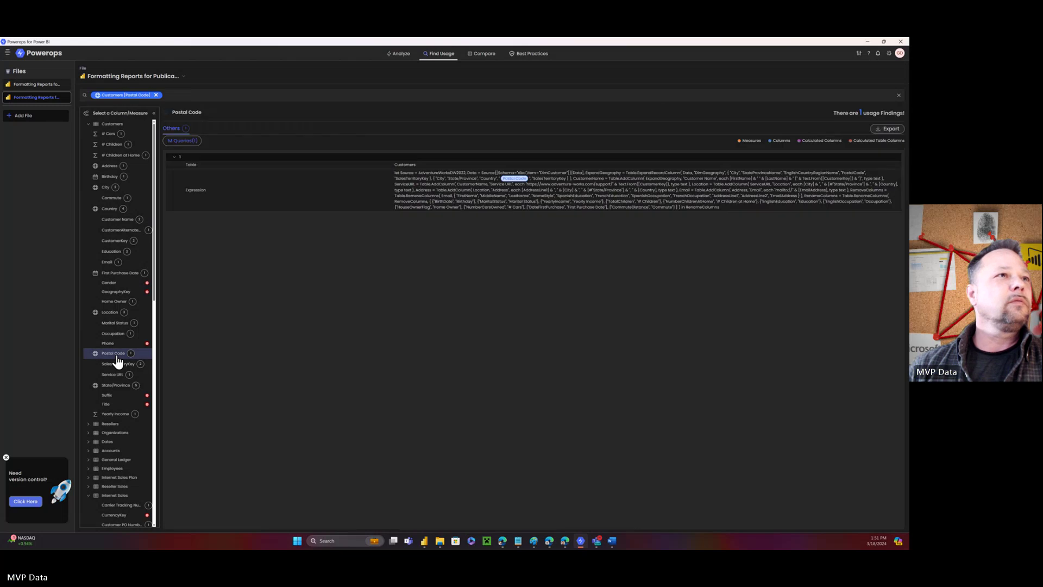
click(116, 366)
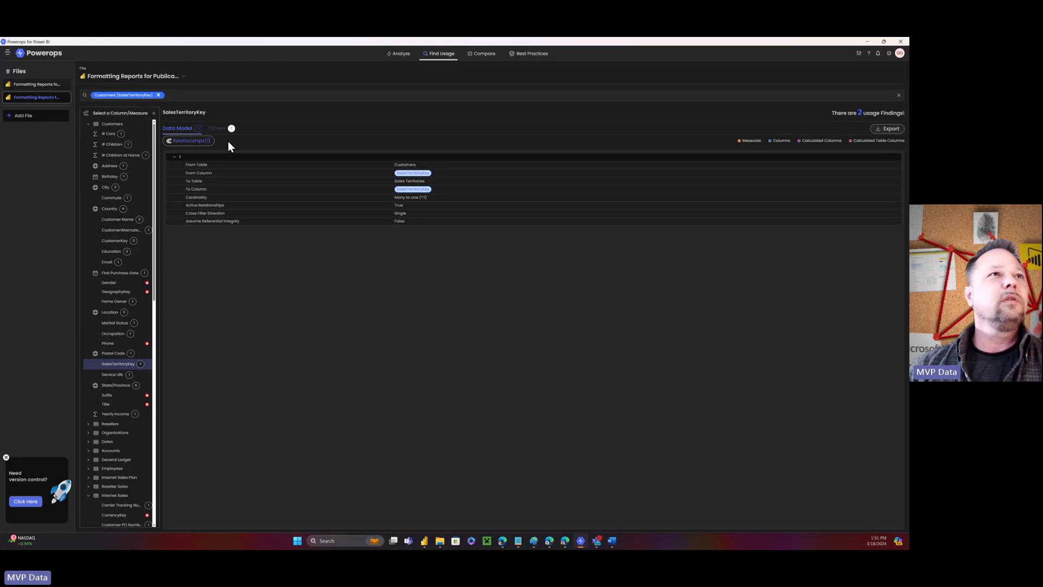
click(217, 129)
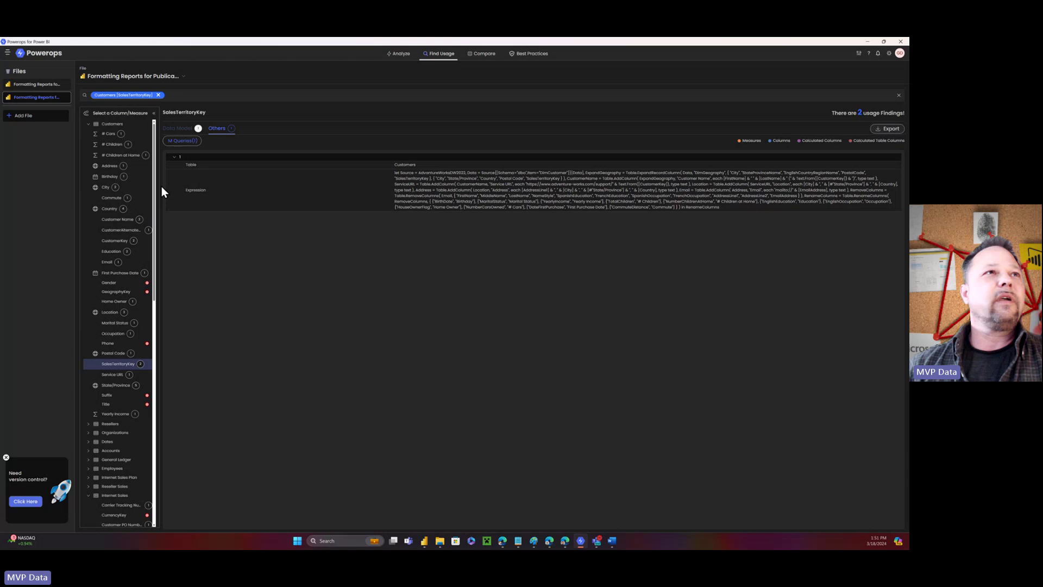
- Show the Best Practices overview with 73 rules, 30 failed and 43 passed
click(535, 55)
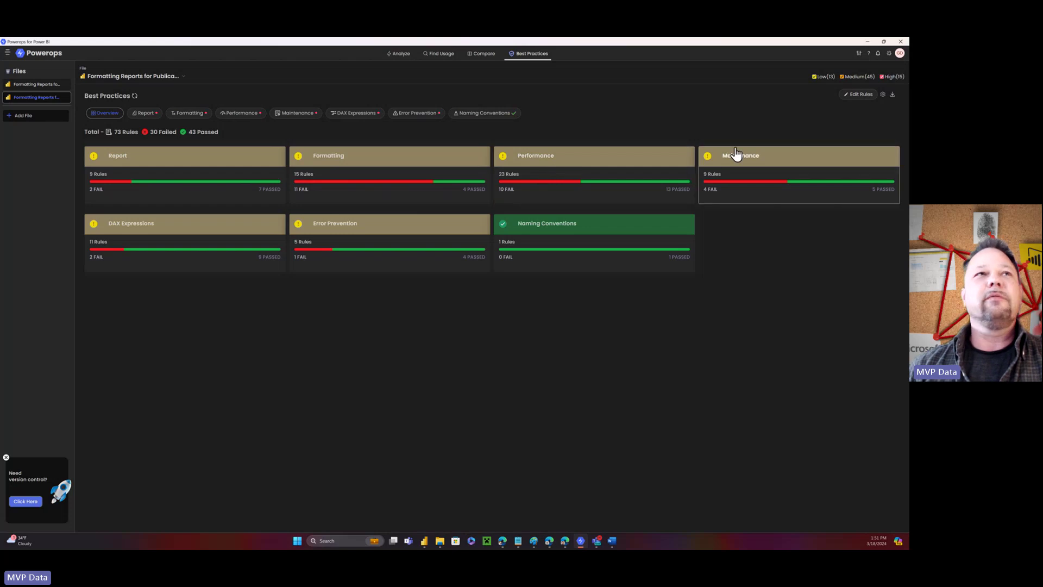
- Look over the Report rule editor and rule set settings, ending on the nine editable Report rules
click(868, 98)
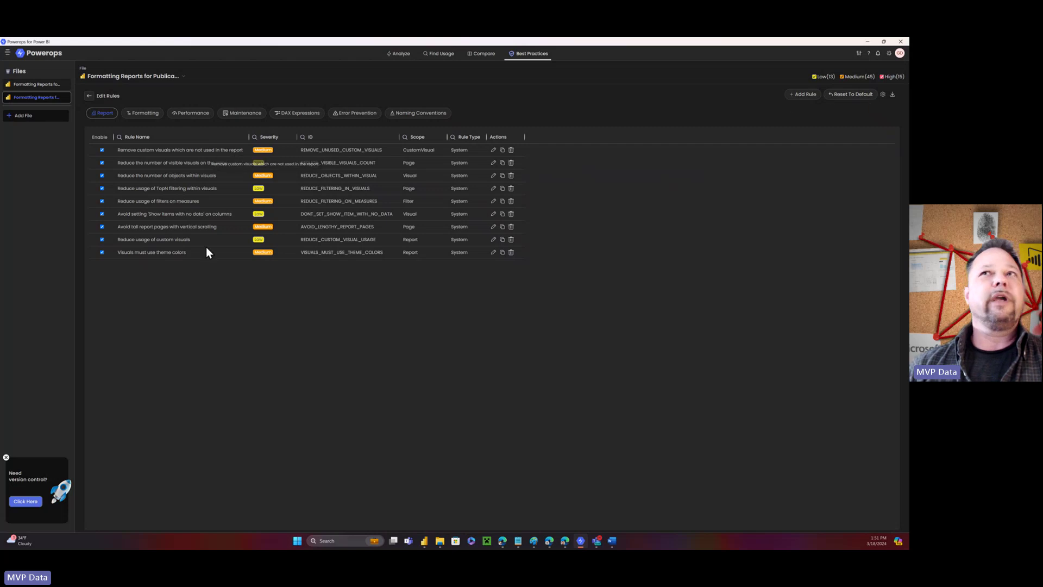
click(90, 97)
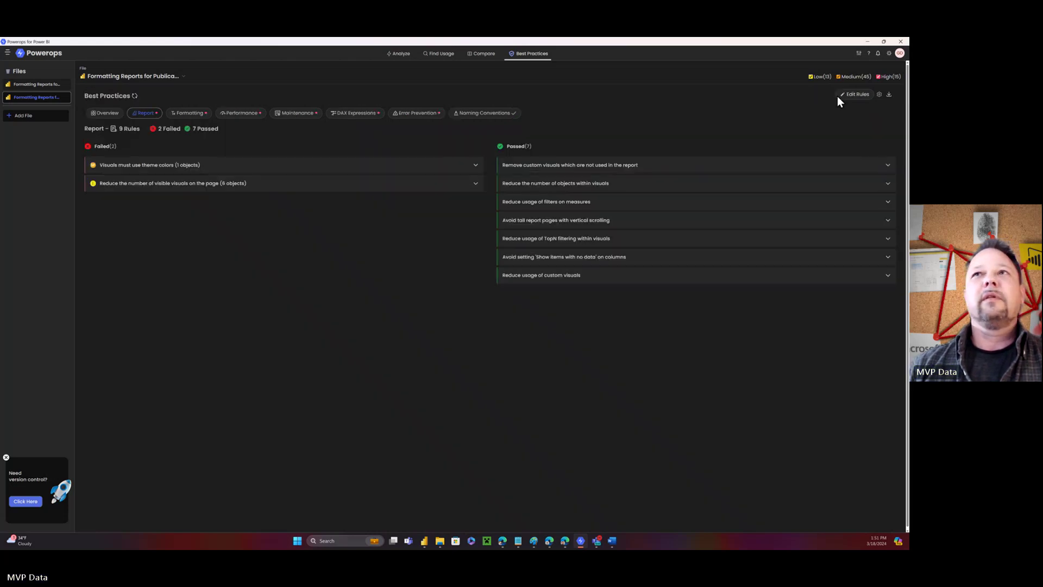
click(878, 96)
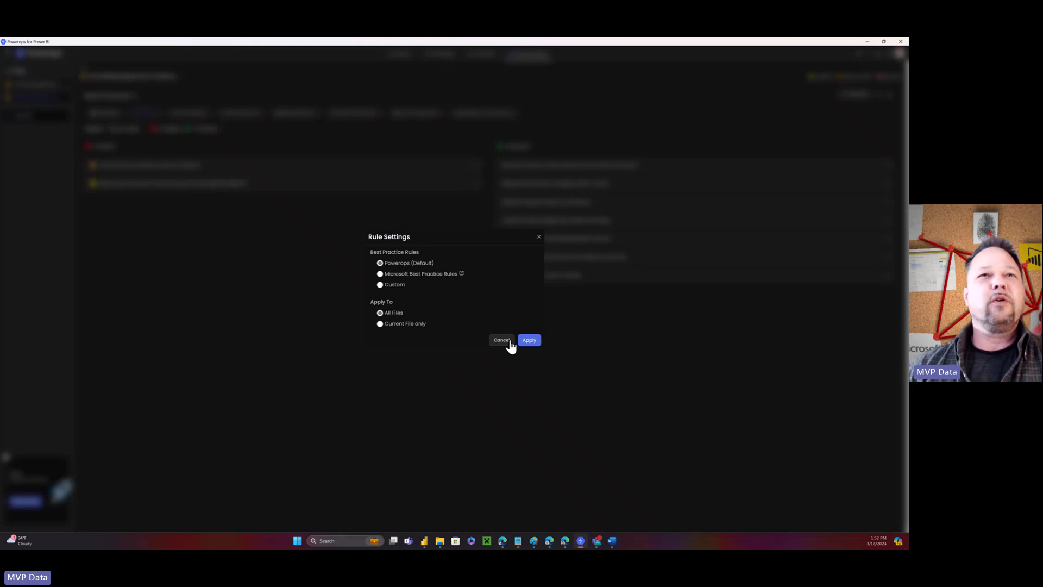
click(539, 236)
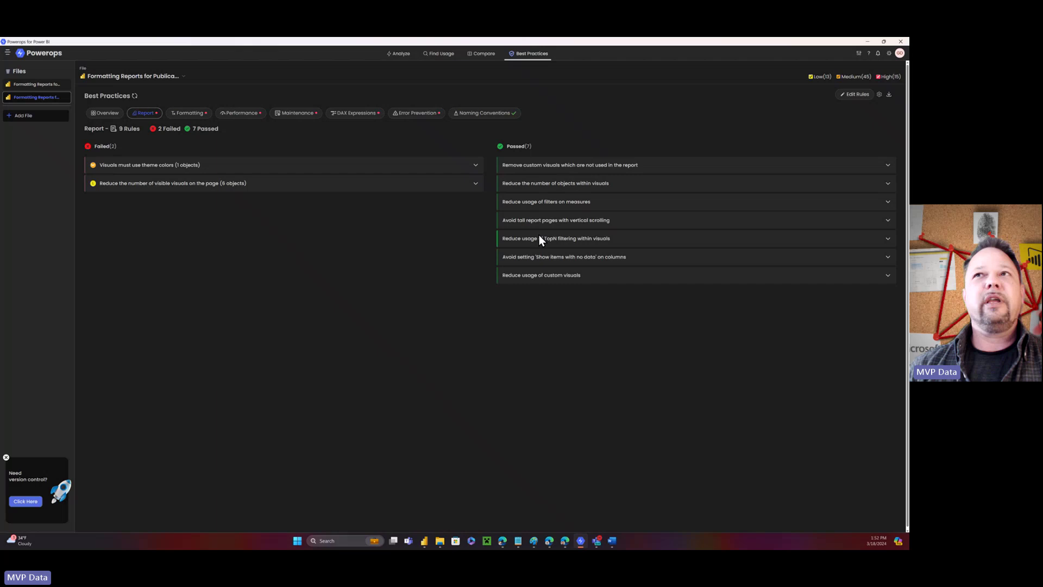
click(856, 95)
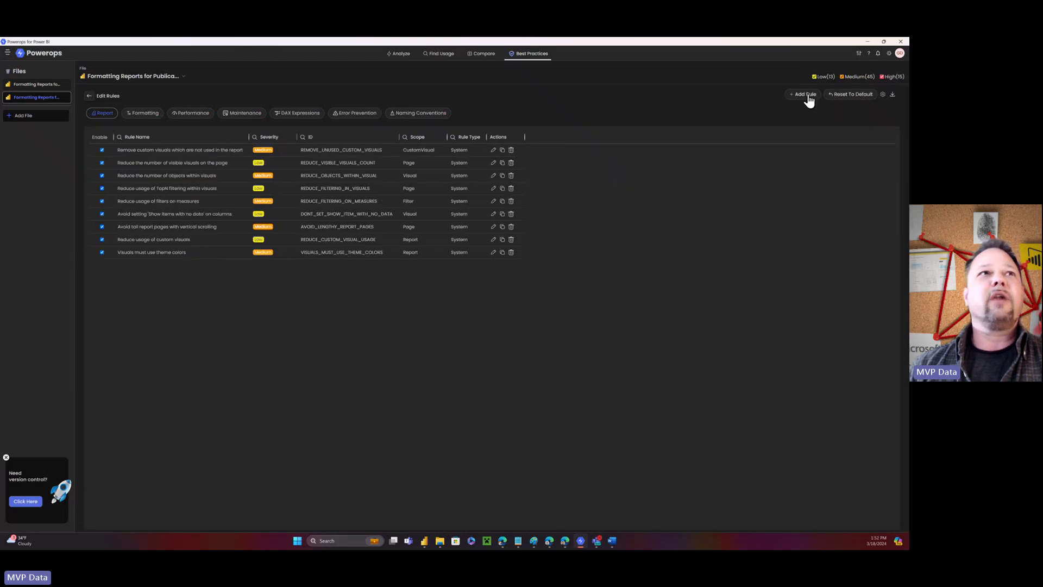
- Inspect the unused custom visuals rule without saving, then return to Report results (2 failed, 7 passed)
click(492, 150)
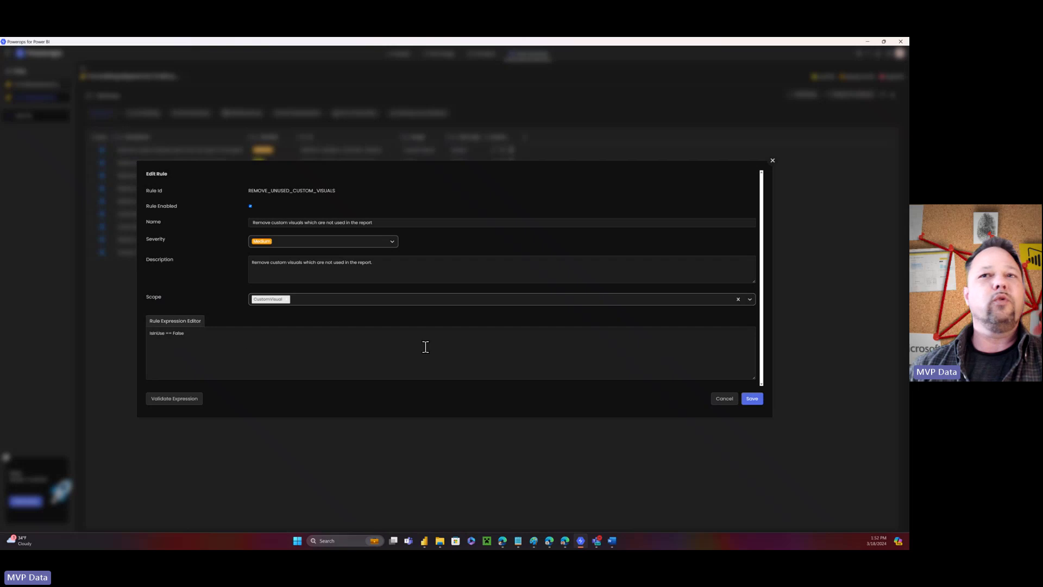
click(722, 402)
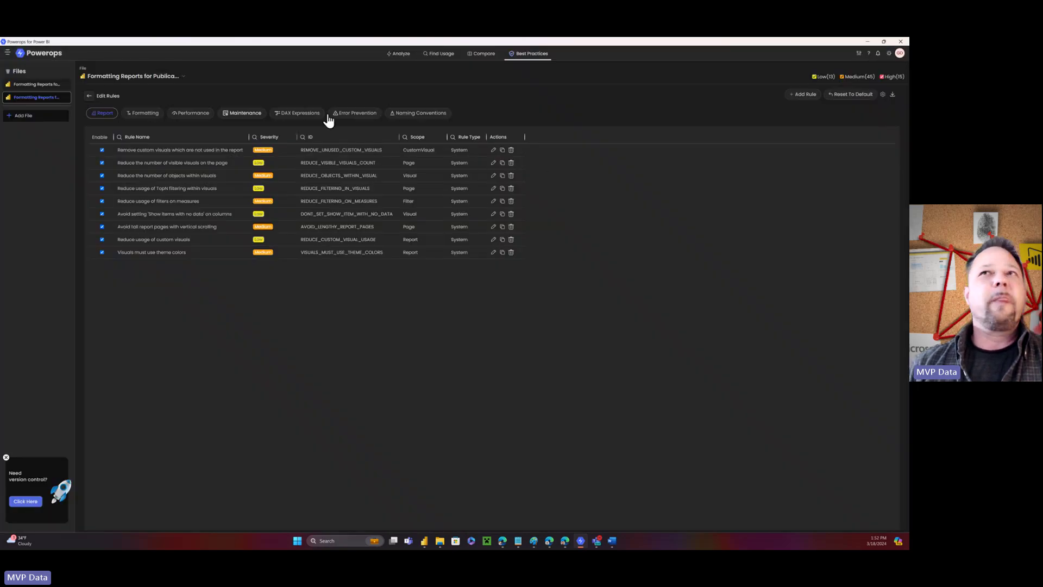
click(90, 97)
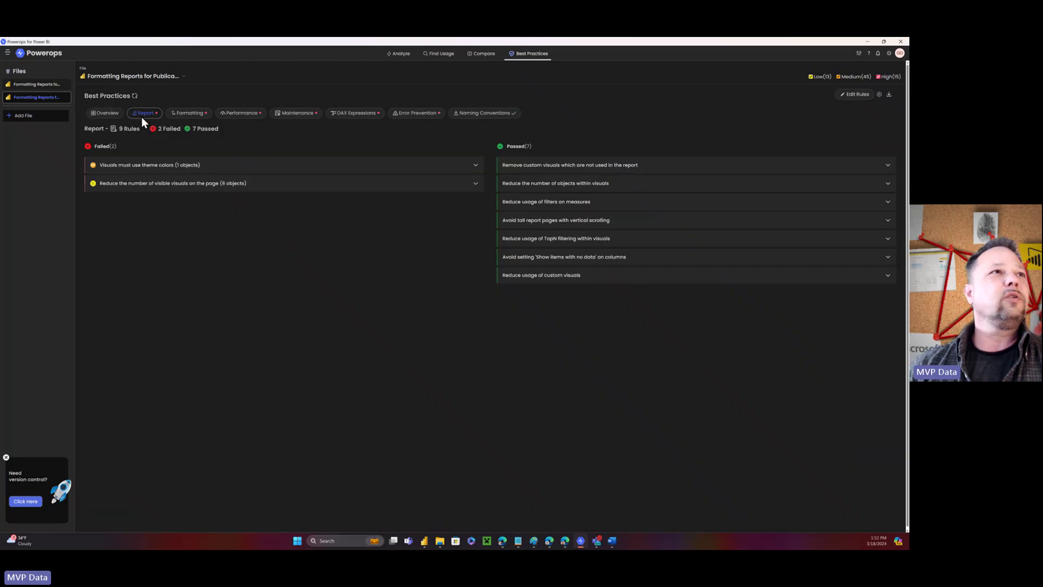
- In the Formatting results, review the fix script for Mark primary keys, then collapse its details
click(191, 112)
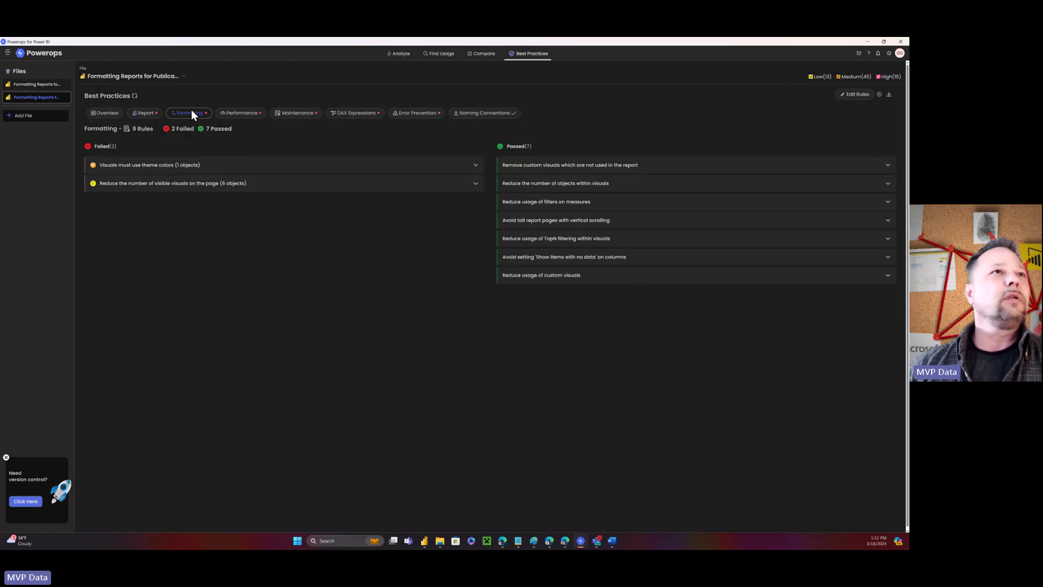
click(143, 113)
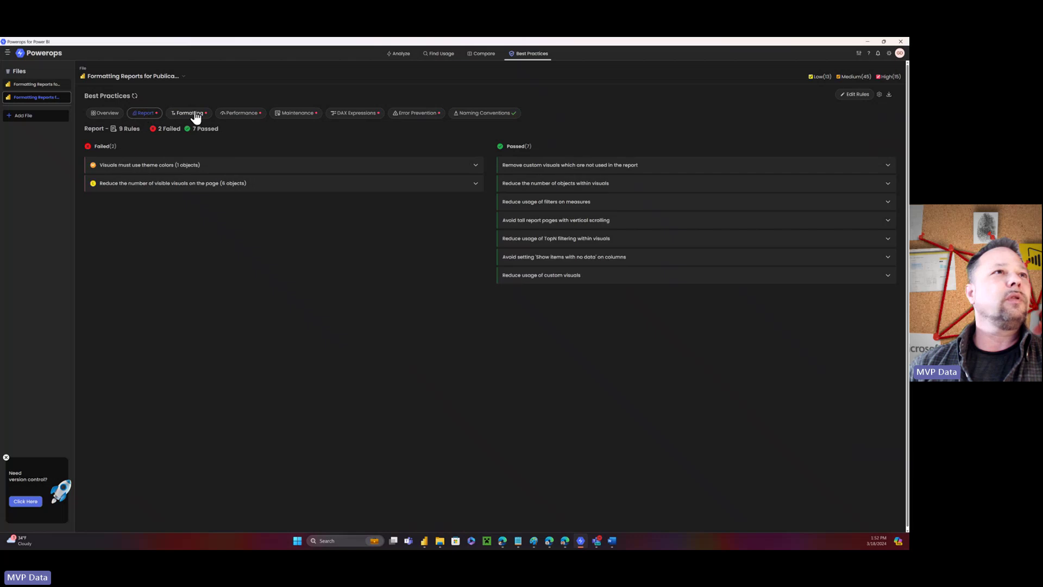
click(196, 114)
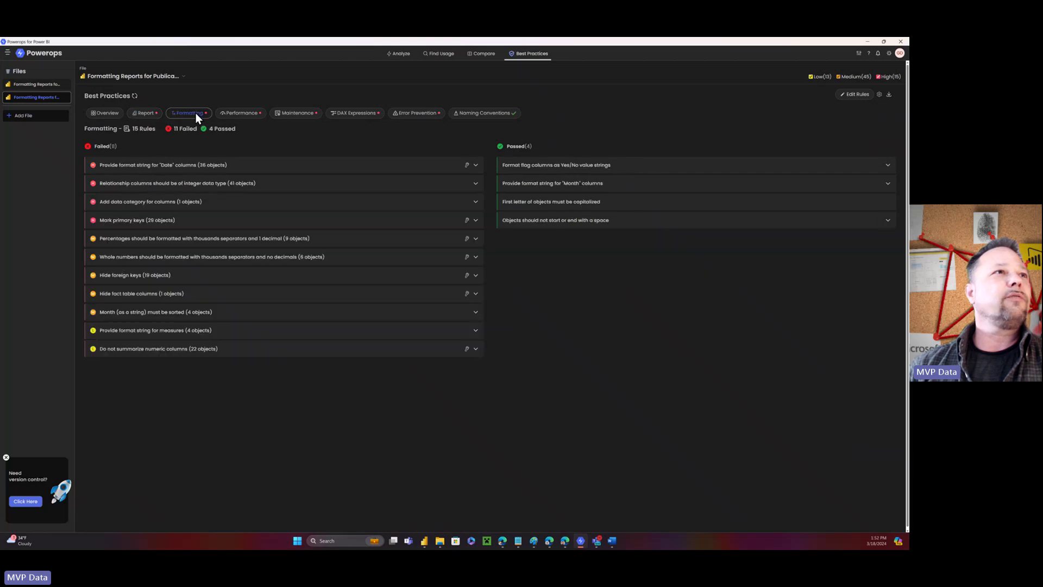
click(467, 220)
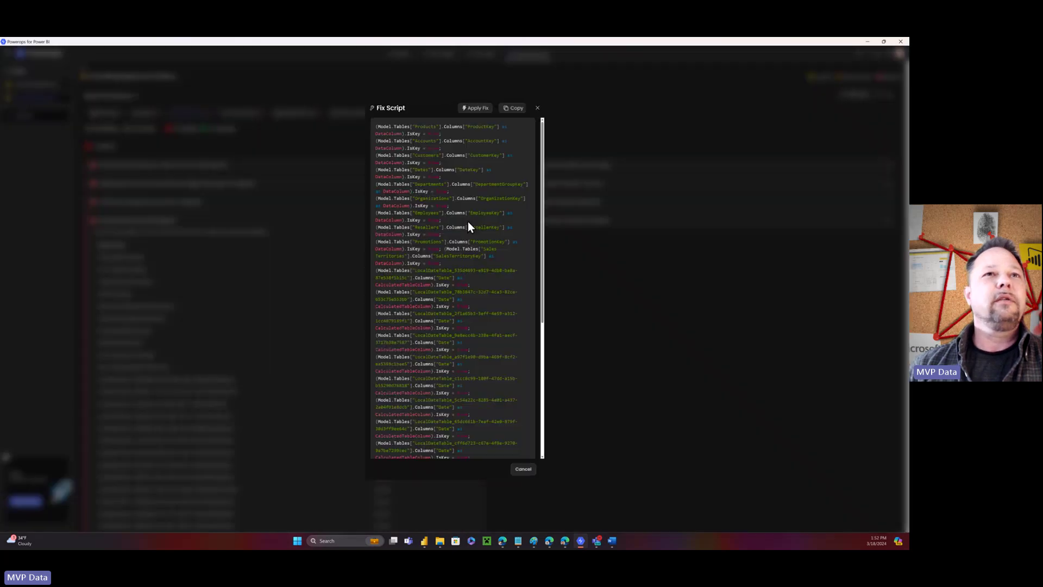
scroll(455, 137, down, 5)
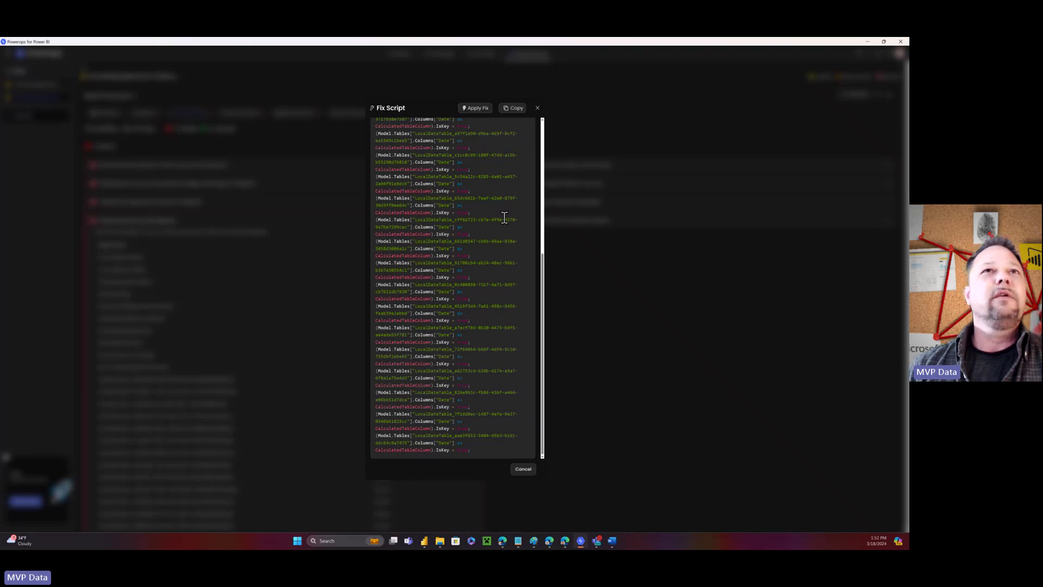
click(538, 109)
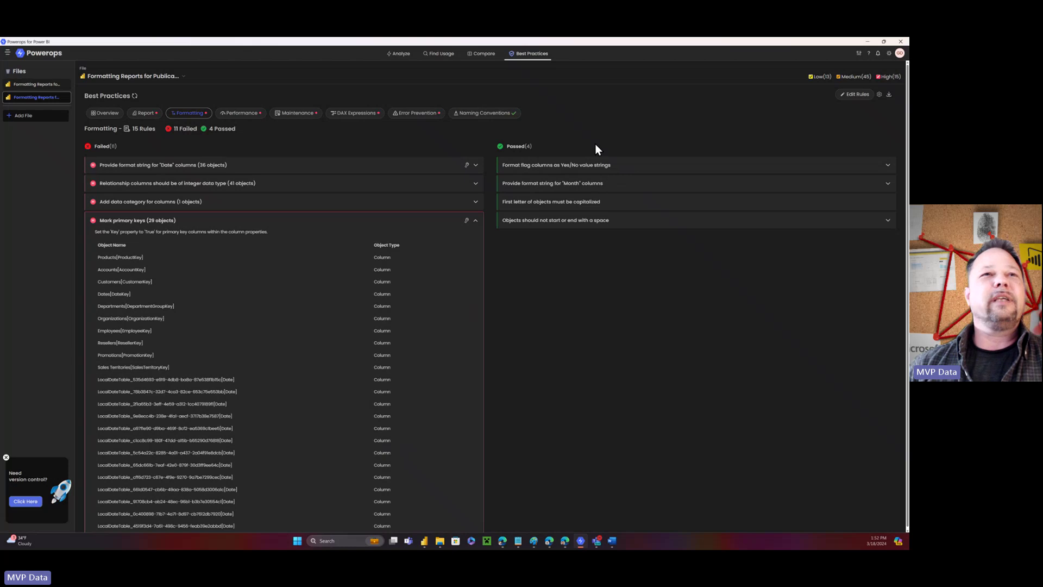
click(476, 221)
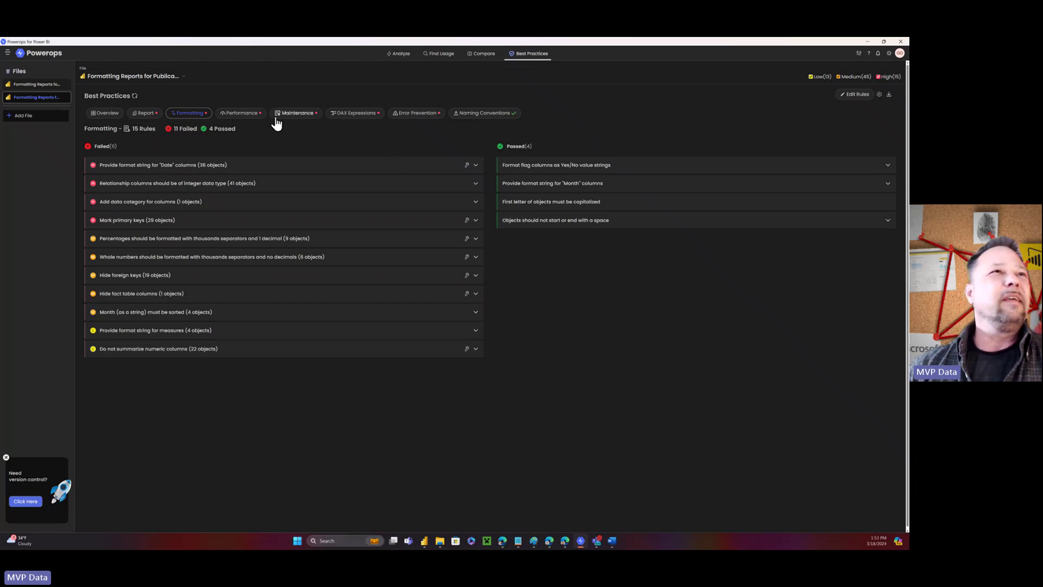
- Browse the Performance, Maintenance, DAX Expressions and Error Prevention results, then compare the two report versions
click(240, 112)
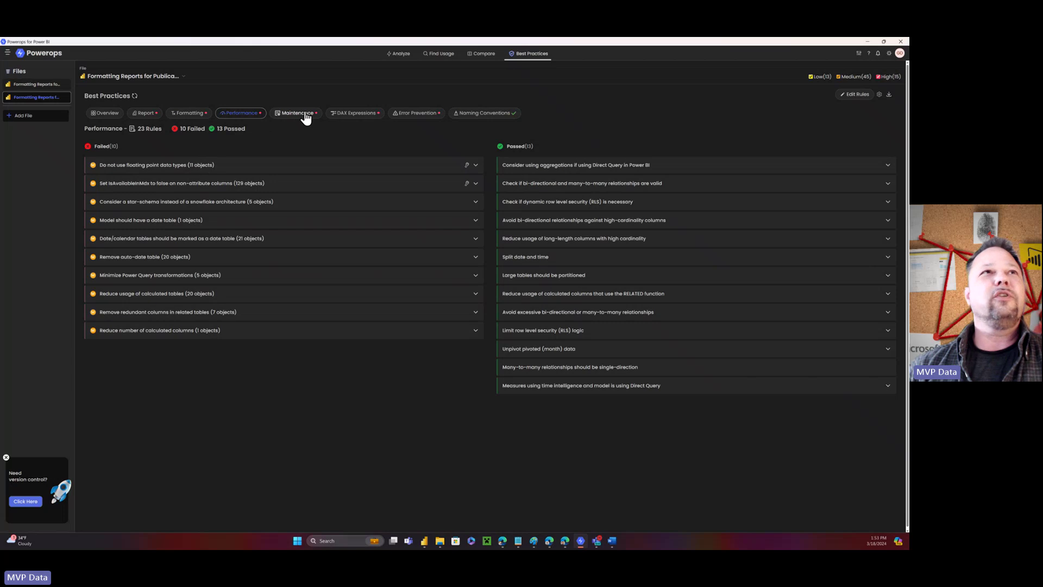
click(305, 114)
click(360, 117)
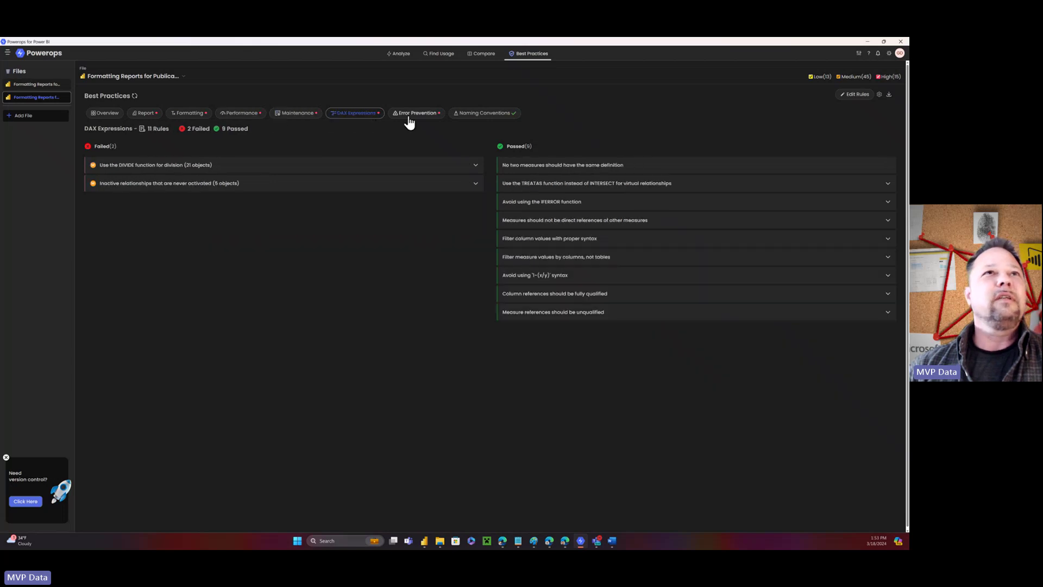
click(411, 115)
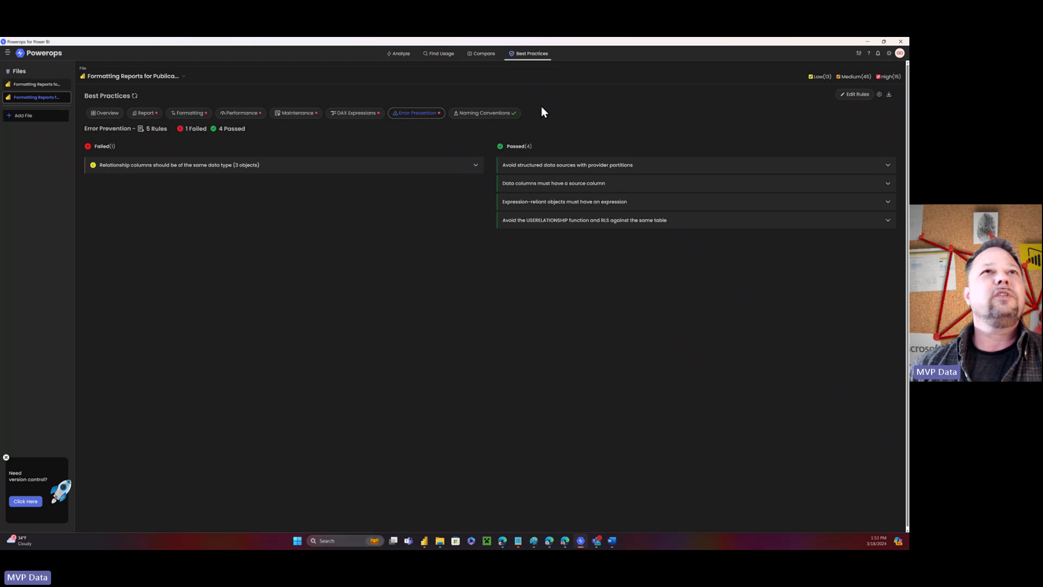
click(485, 58)
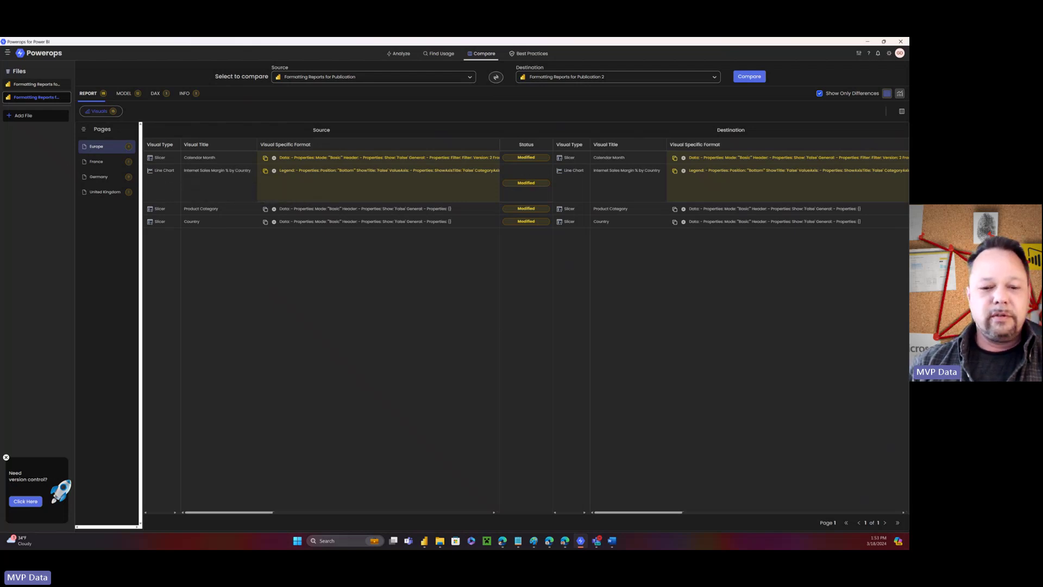
key(alt+Tab)
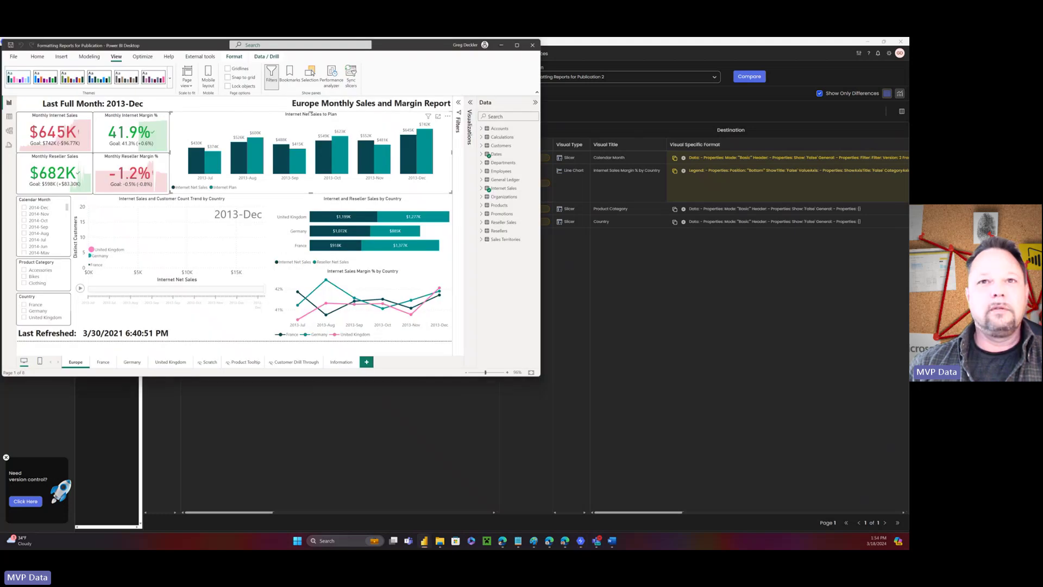
key(alt+Tab)
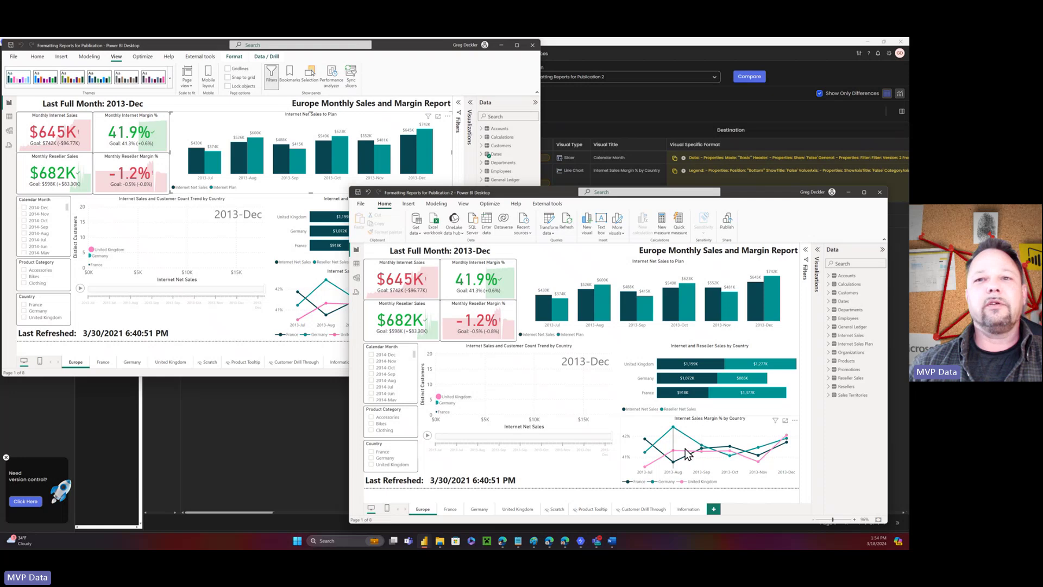
click(700, 111)
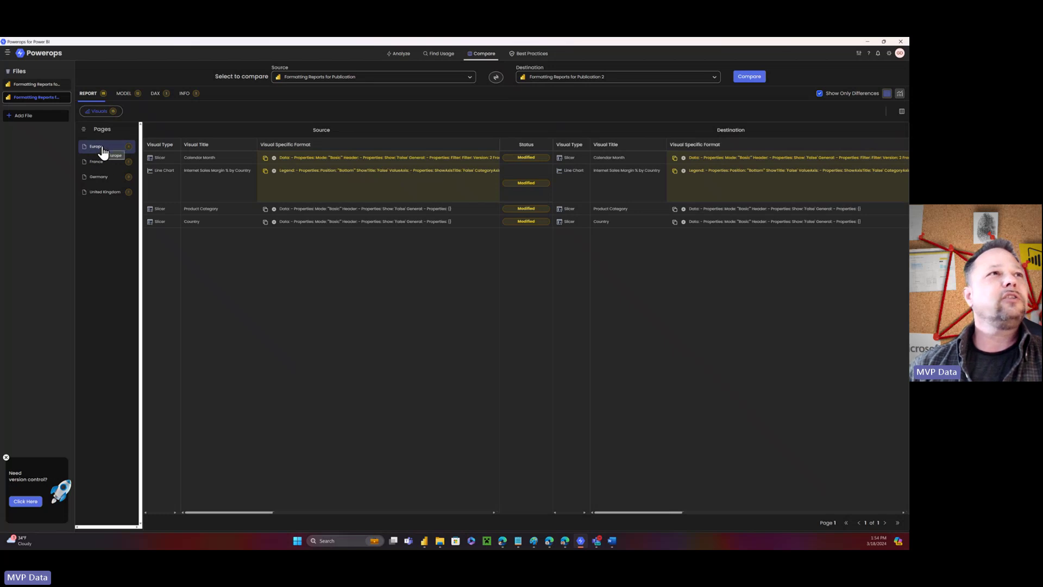
- Review visual differences on the Germany and France pages, then show the model table comparison
click(111, 179)
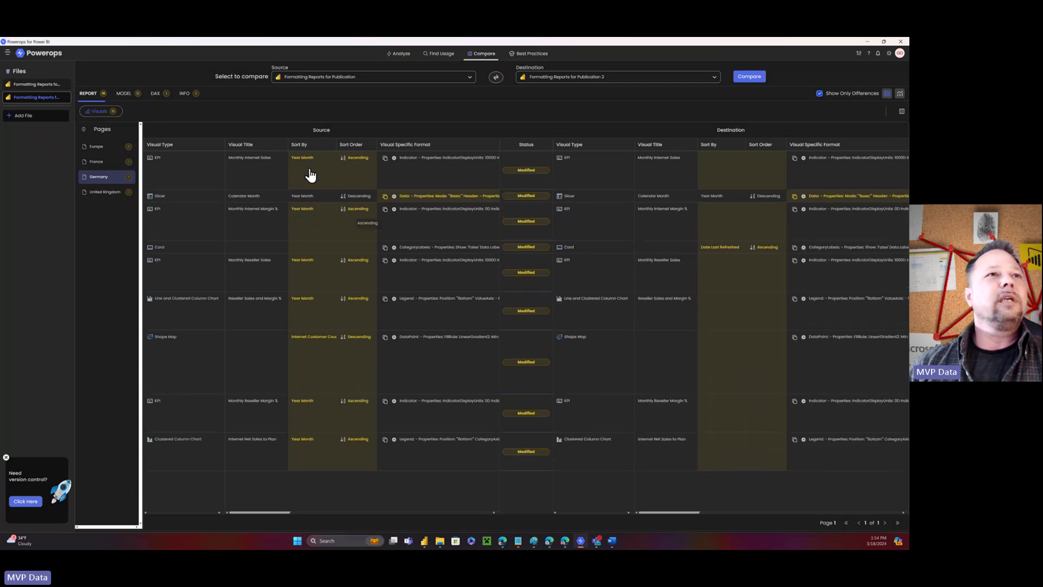
click(97, 163)
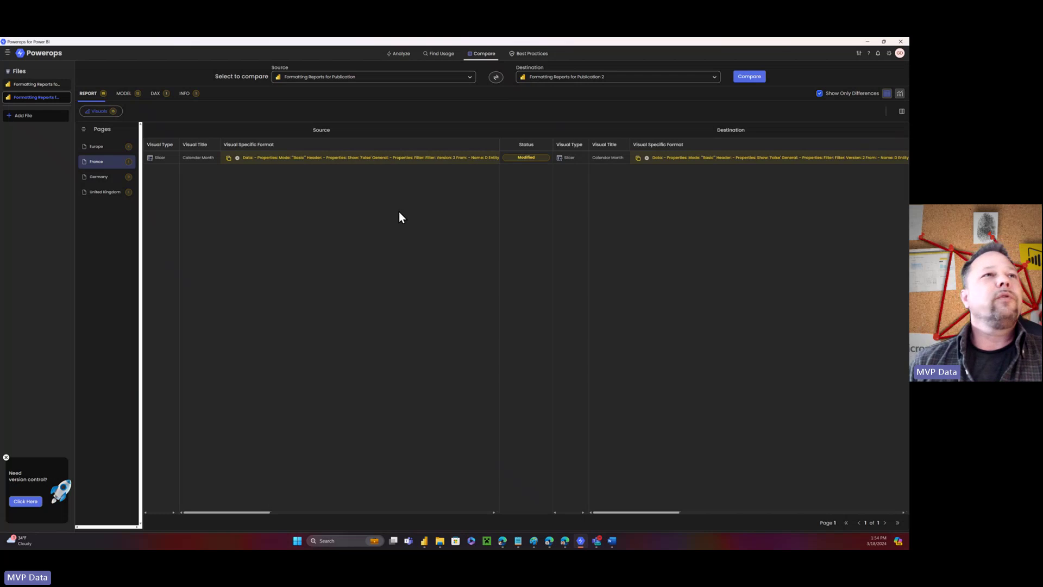
click(123, 93)
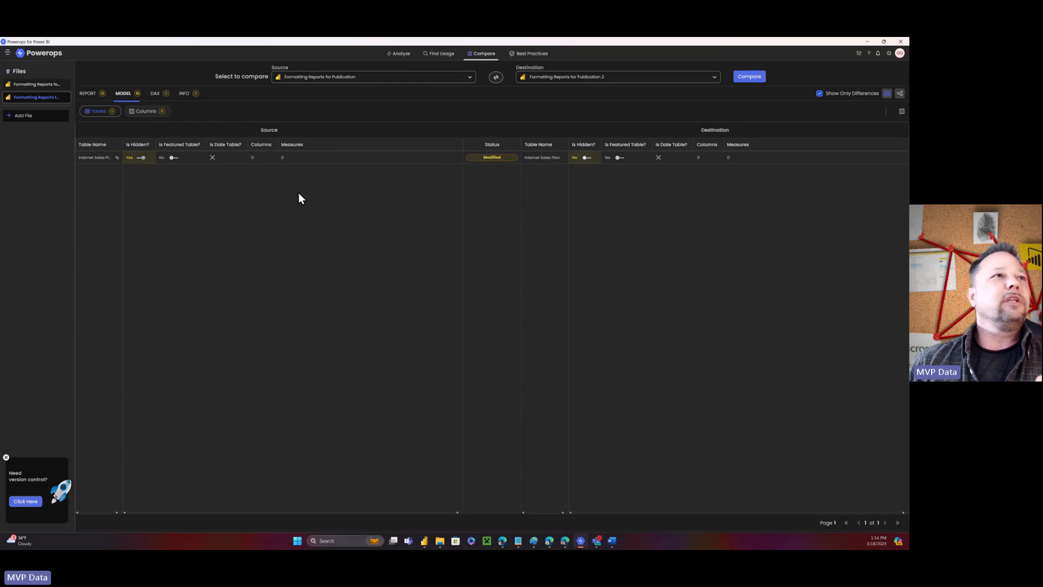
- Widen the Table Name column and turn off Show Only Differences to list all 15 model tables
click(156, 96)
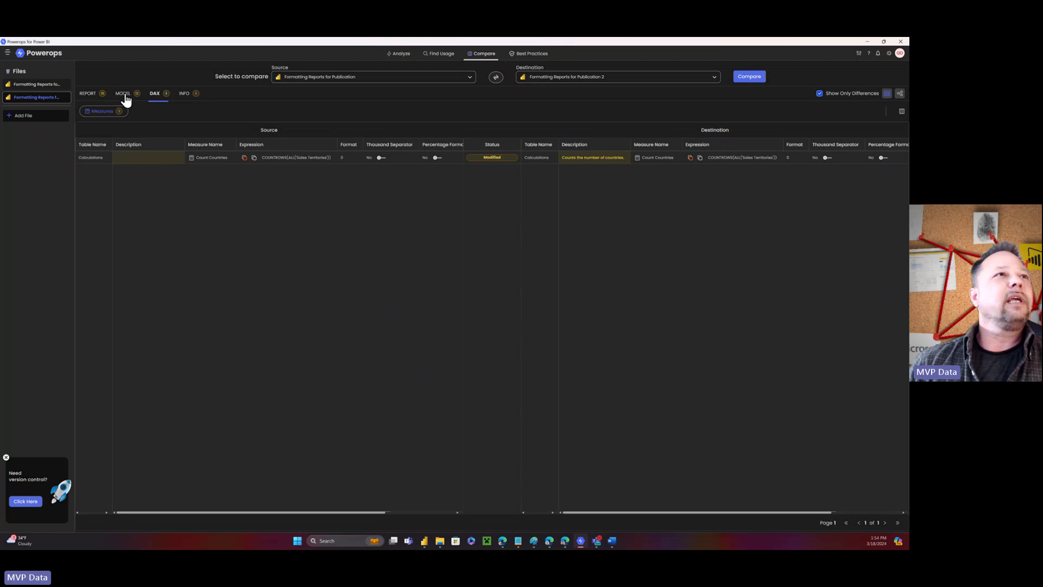
click(124, 94)
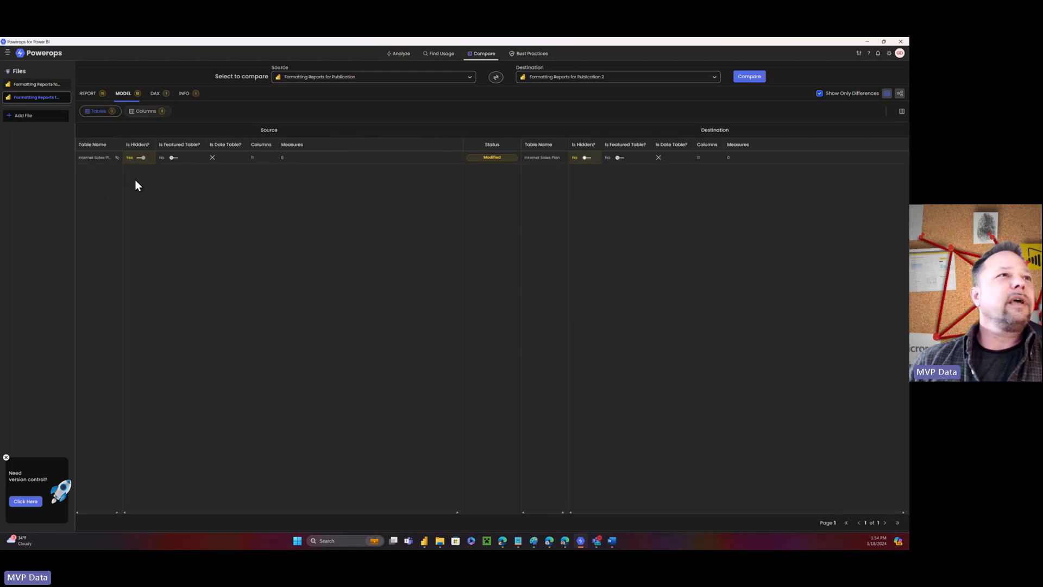
drag(121, 145, 143, 146)
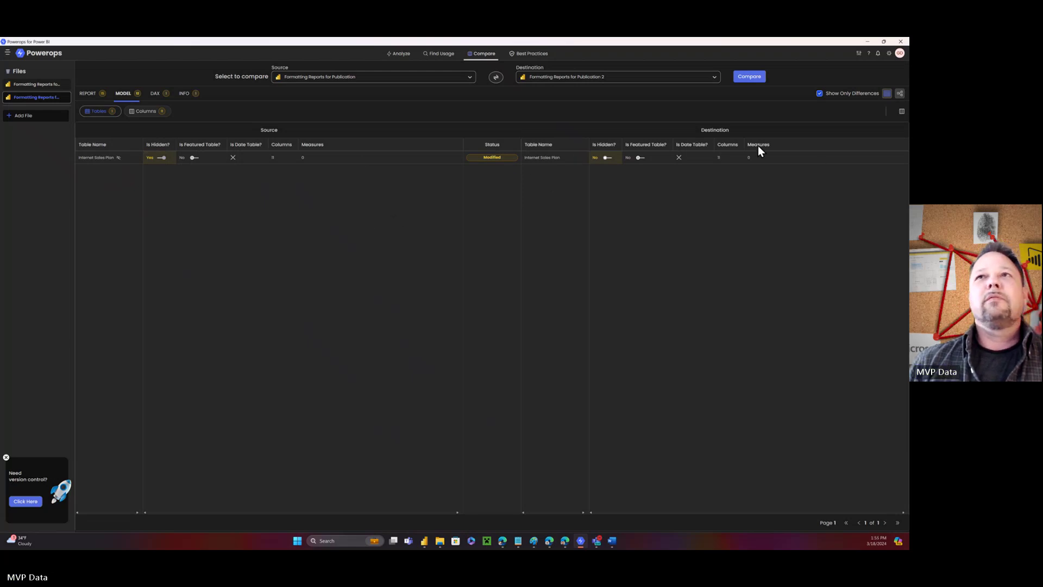
click(820, 93)
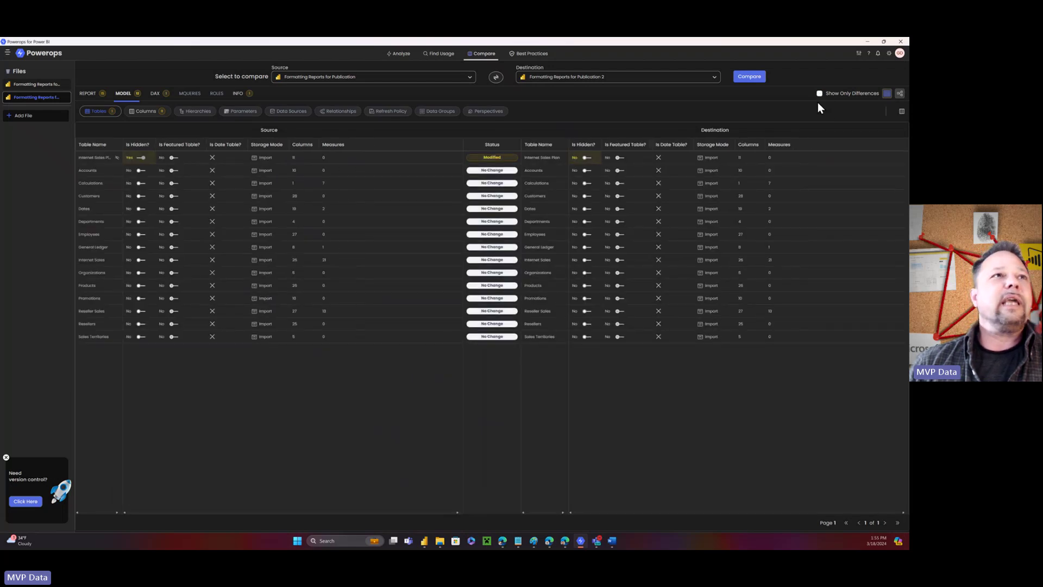
- Check column differences in Calculations and Internet Sales Plan, then view the DAX measure comparison
click(146, 112)
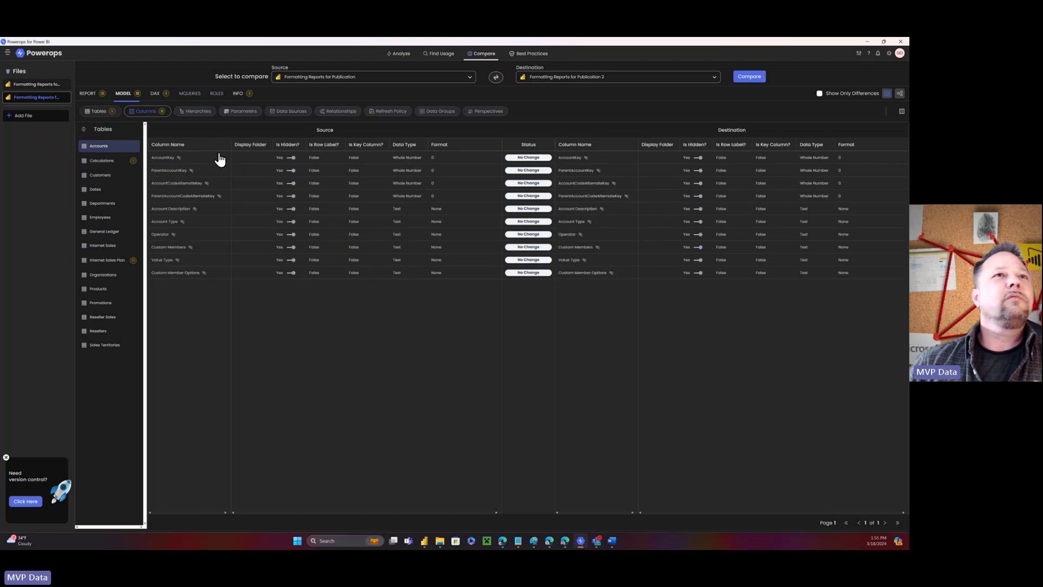
click(102, 162)
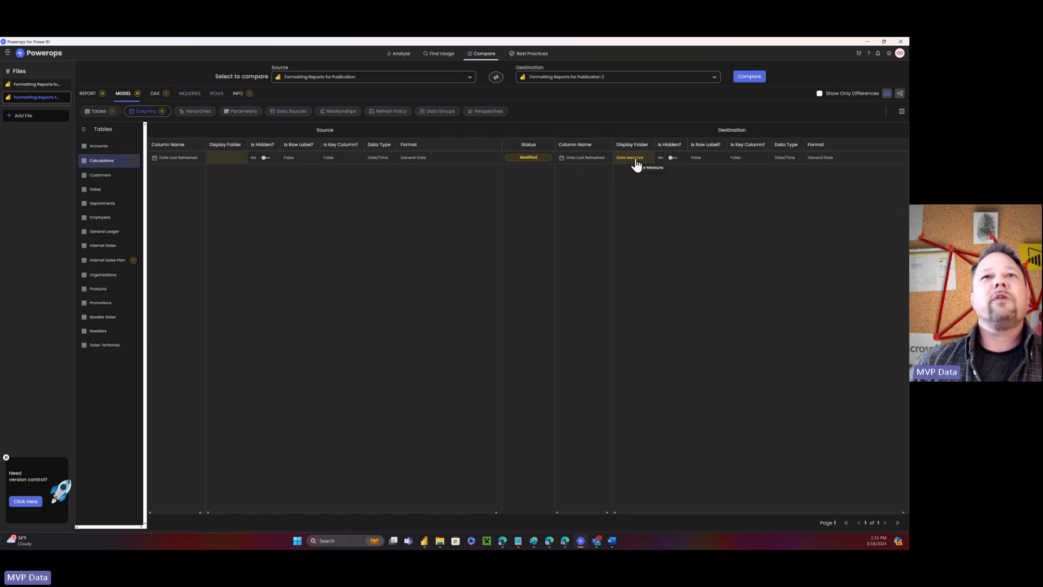
click(108, 261)
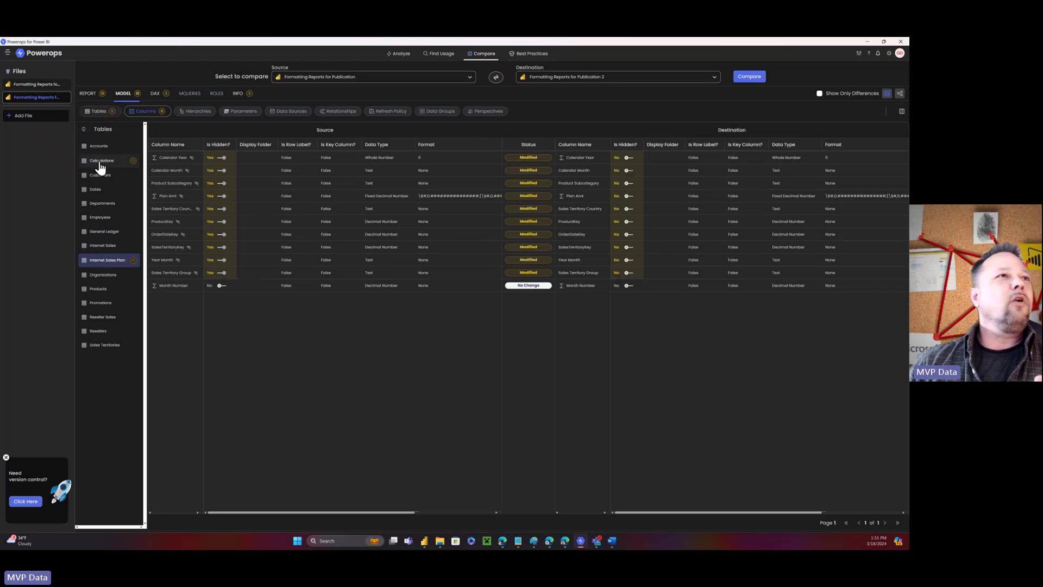
click(98, 112)
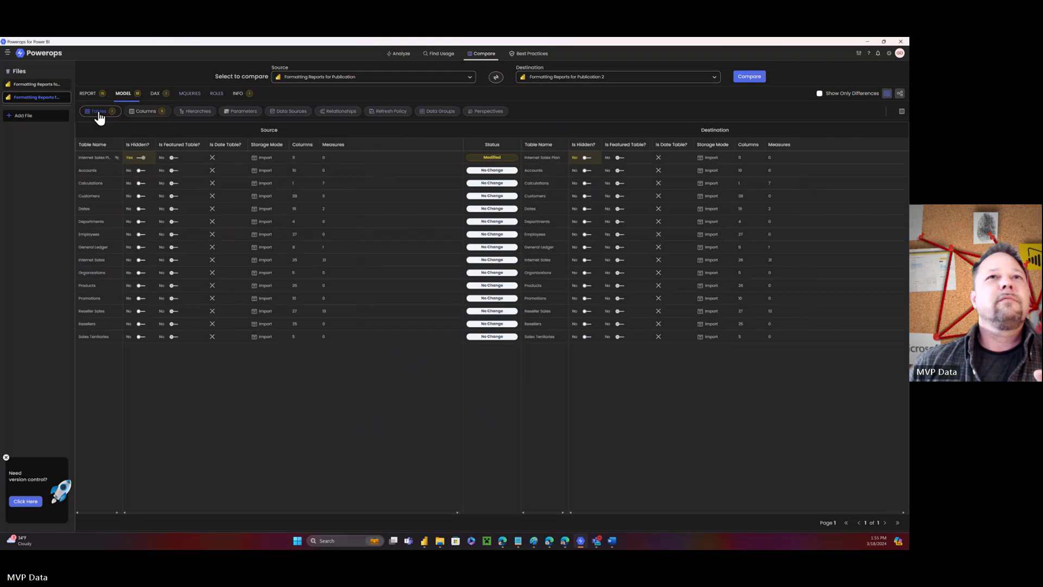
click(156, 96)
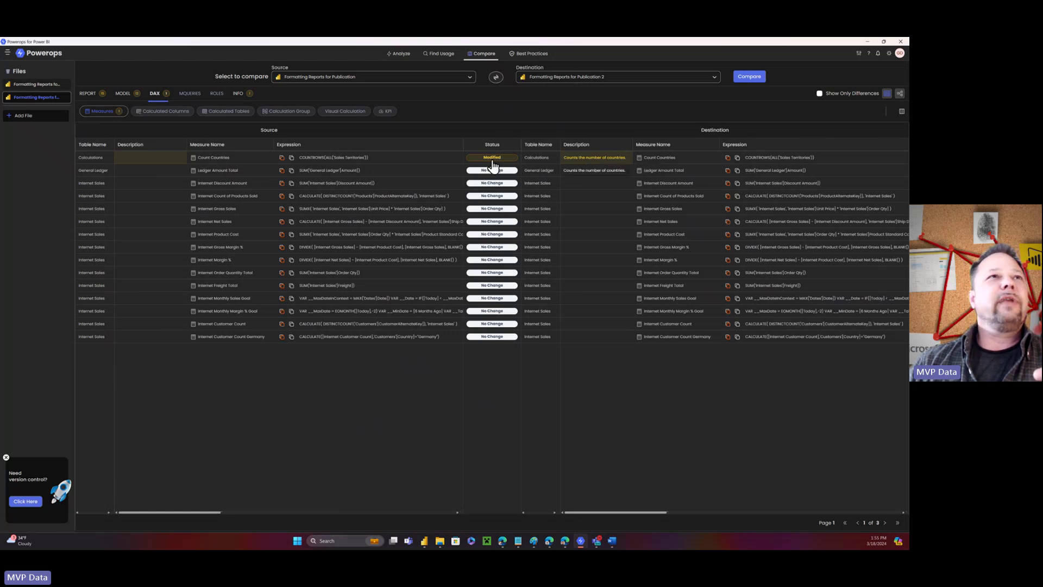
click(238, 94)
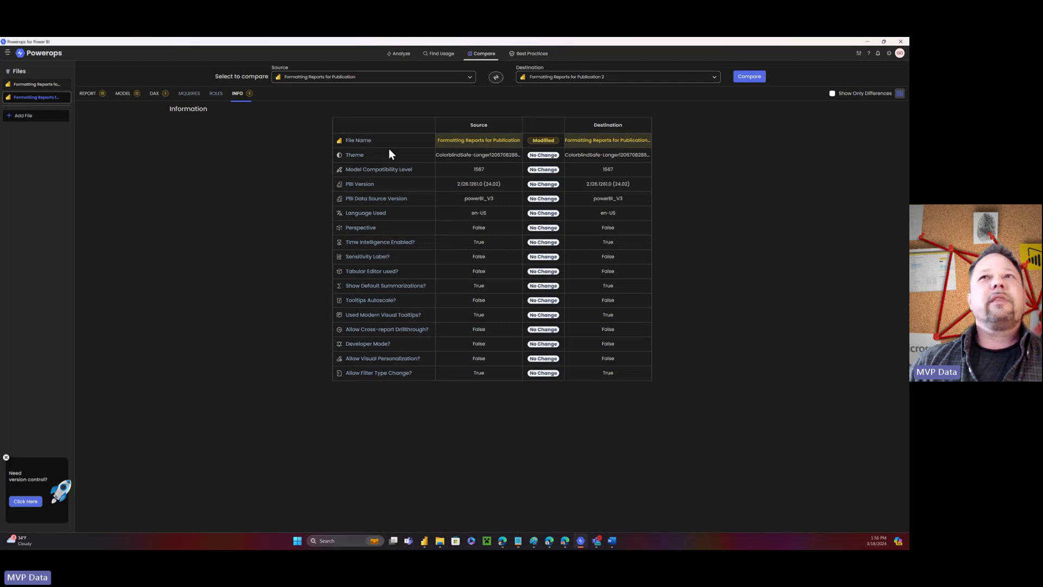
click(154, 94)
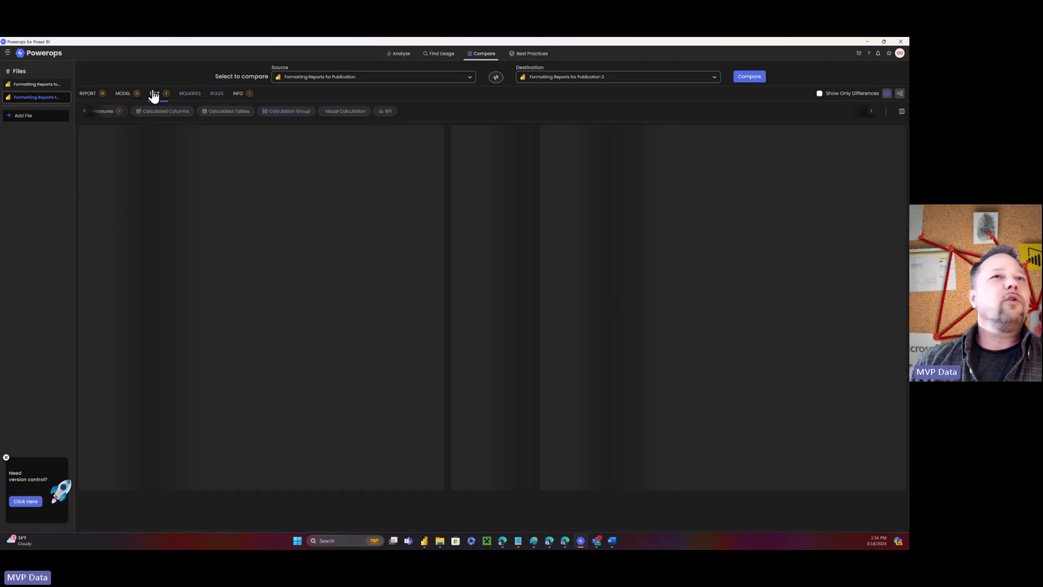